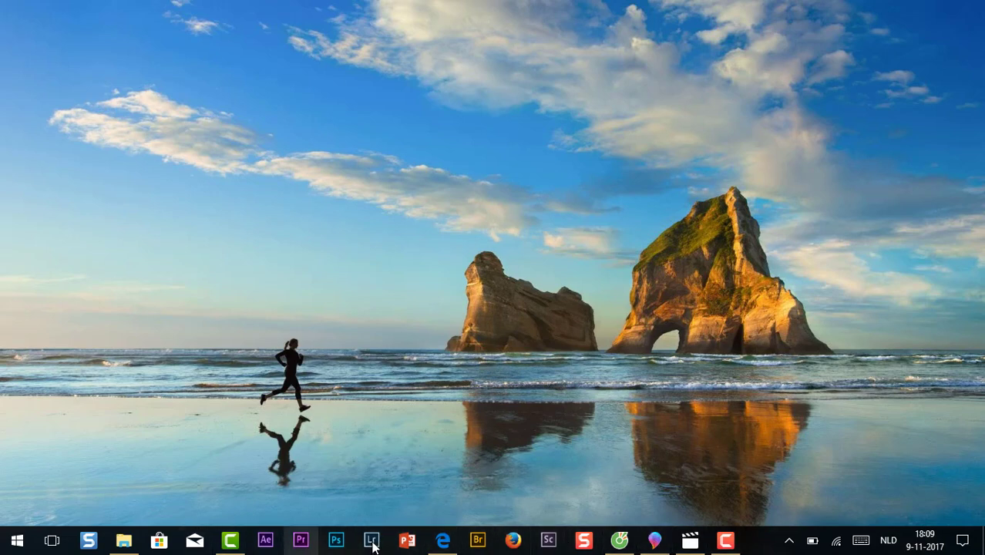
Step: Start a new Paint 3D project and set its canvas to 1920 px wide by 1080 px high, relocking the aspect ratio
left_click(654, 542)
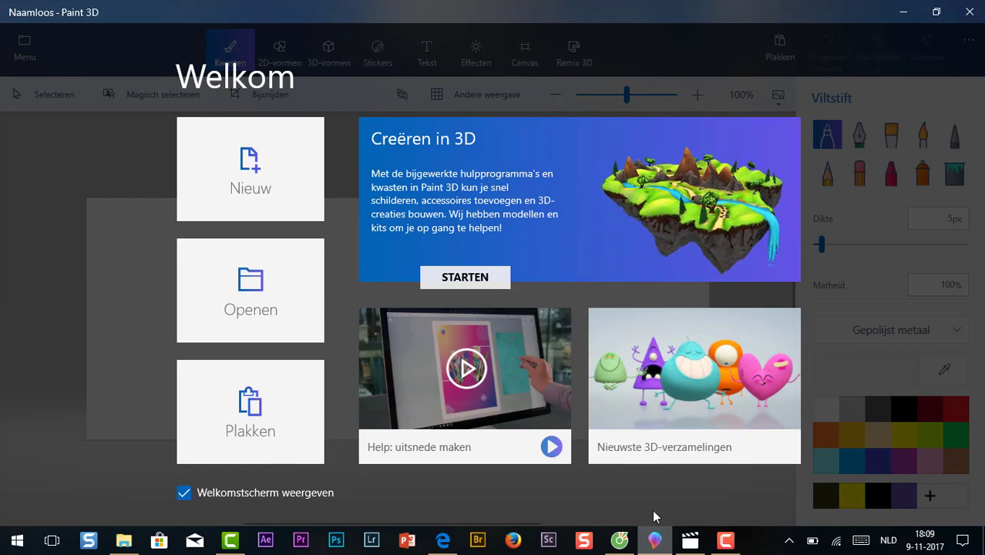
left_click(293, 187)
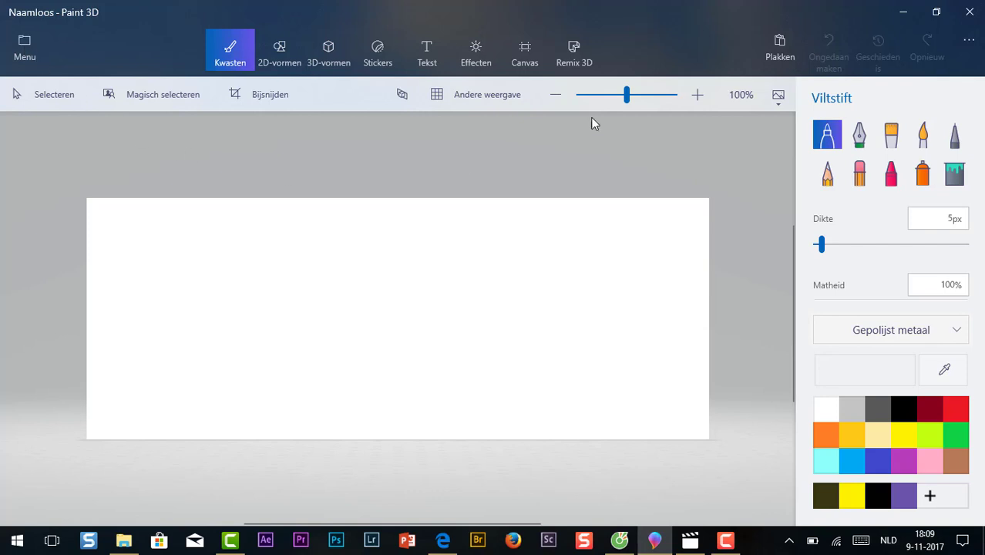
left_click(528, 59)
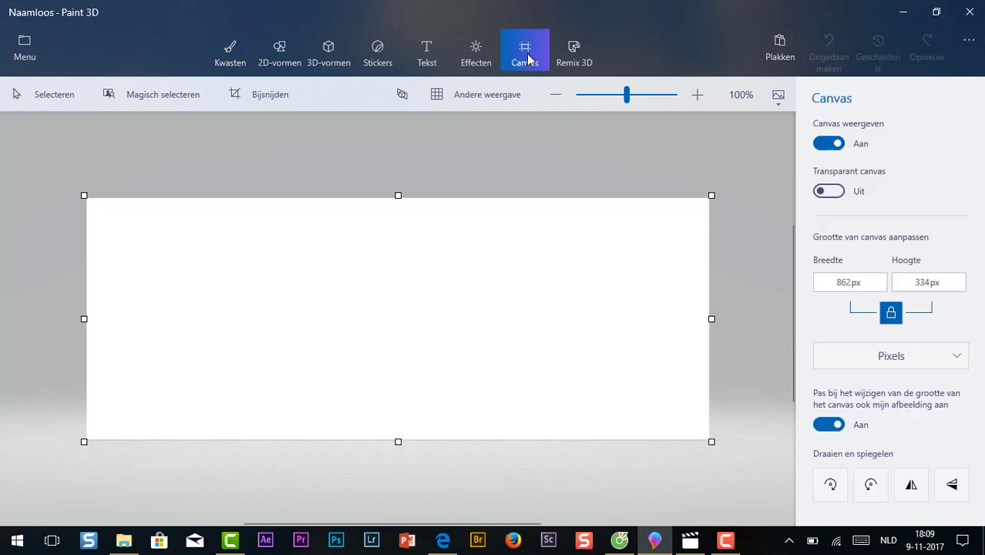
left_click(893, 319)
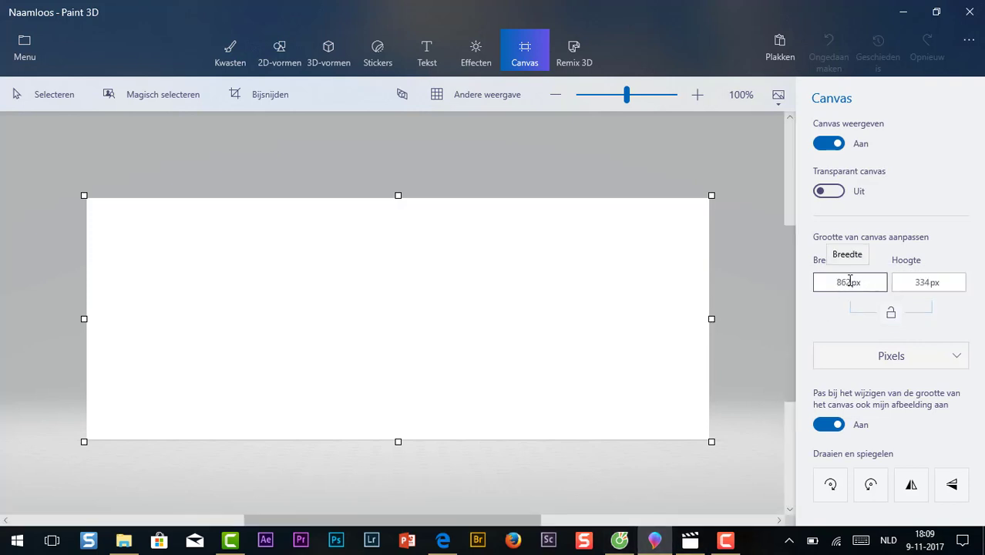
double_click(841, 284)
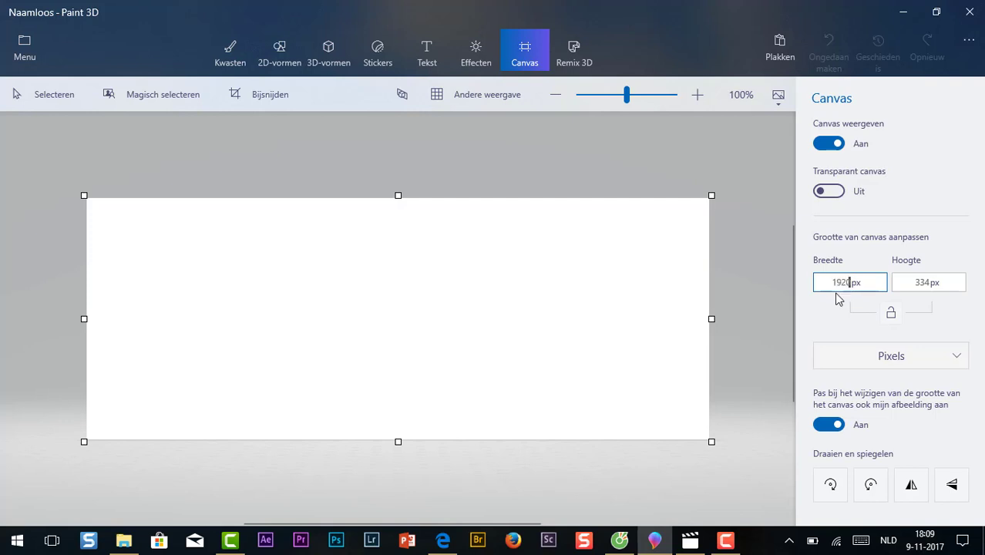
left_click(934, 284)
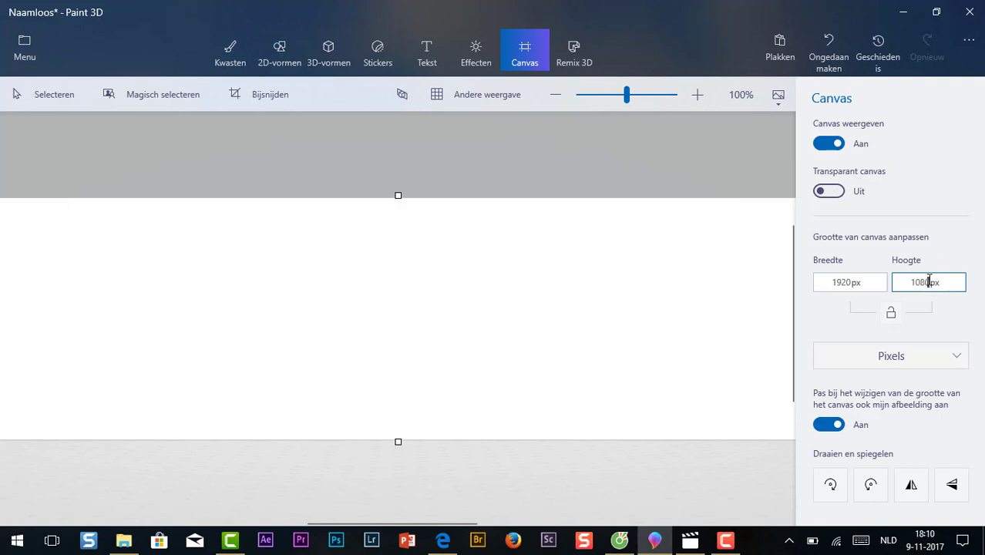
left_click(892, 314)
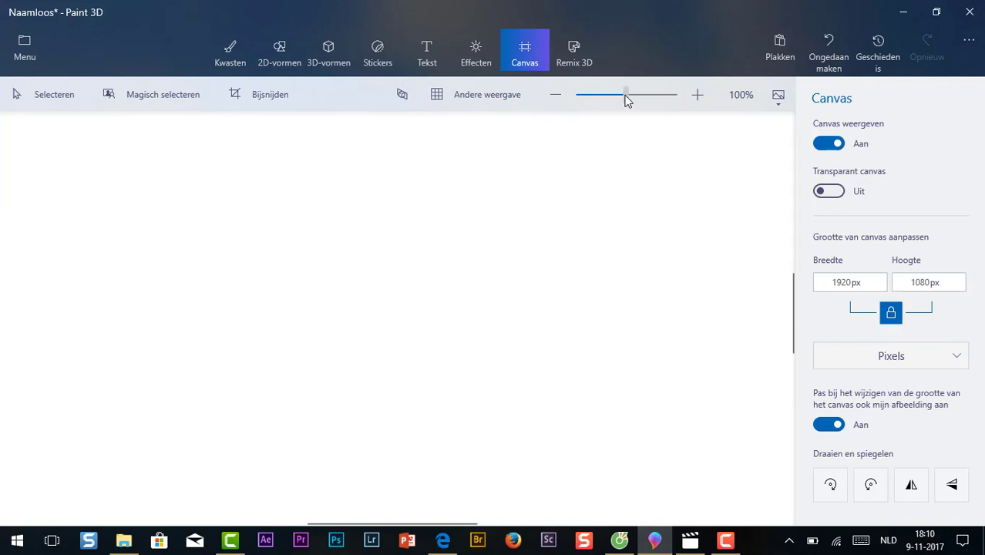
Step: Insert the recently used image denhaag1 onto the canvas as the background photo
left_click_drag(627, 100, 599, 97)
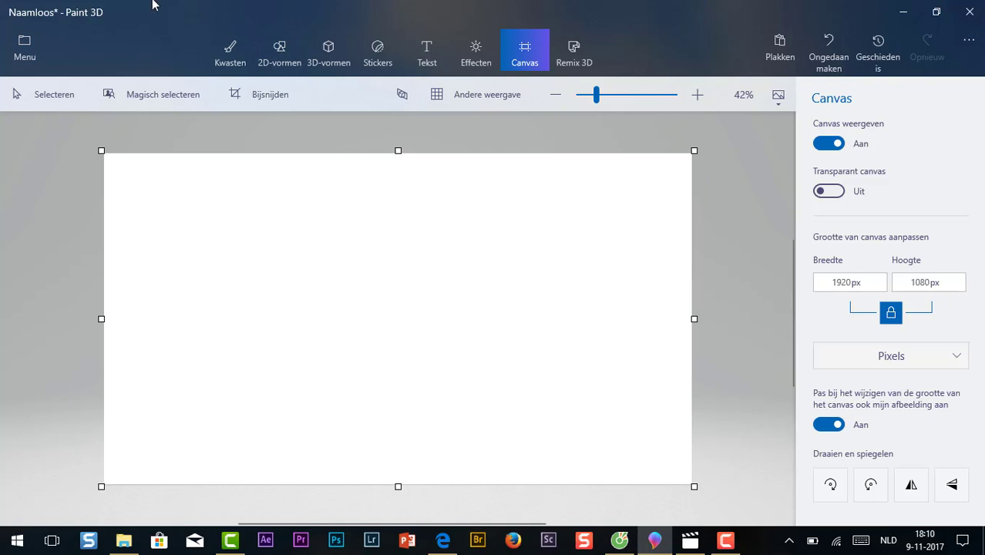
left_click(18, 45)
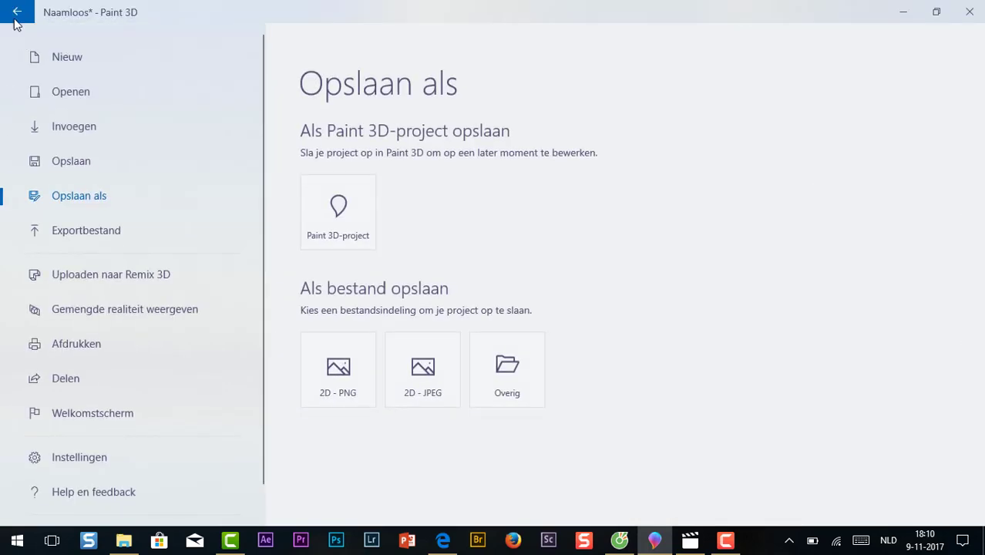
left_click(48, 128)
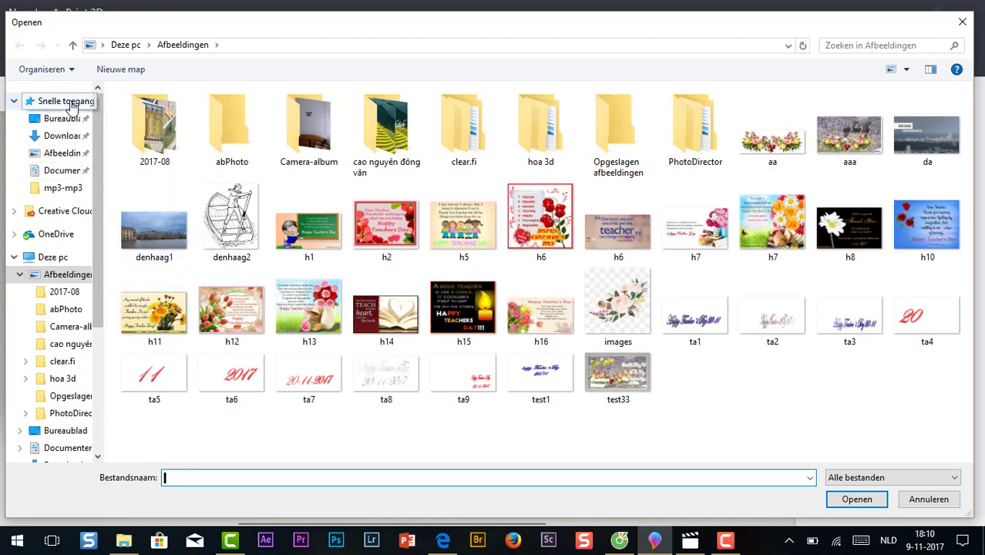
left_click(66, 101)
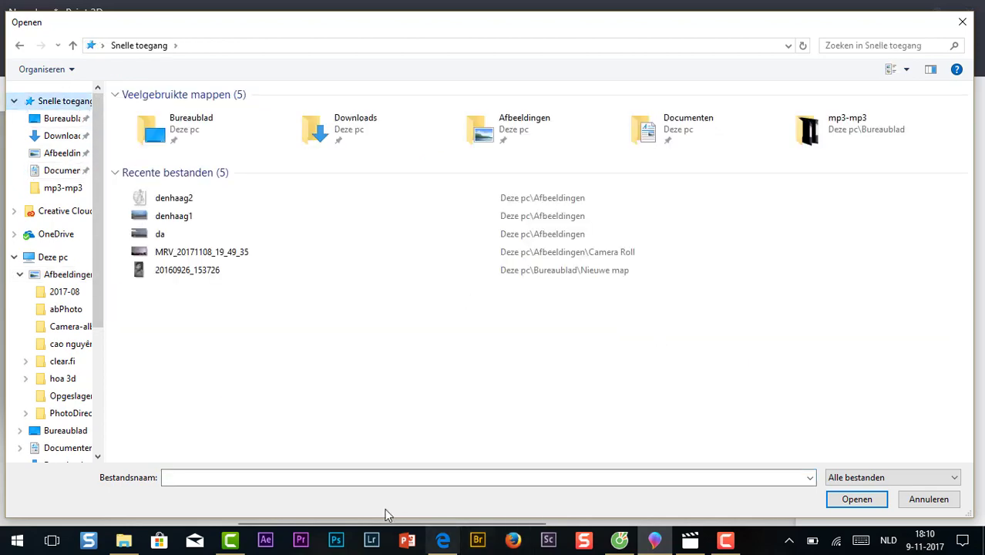
left_click(192, 223)
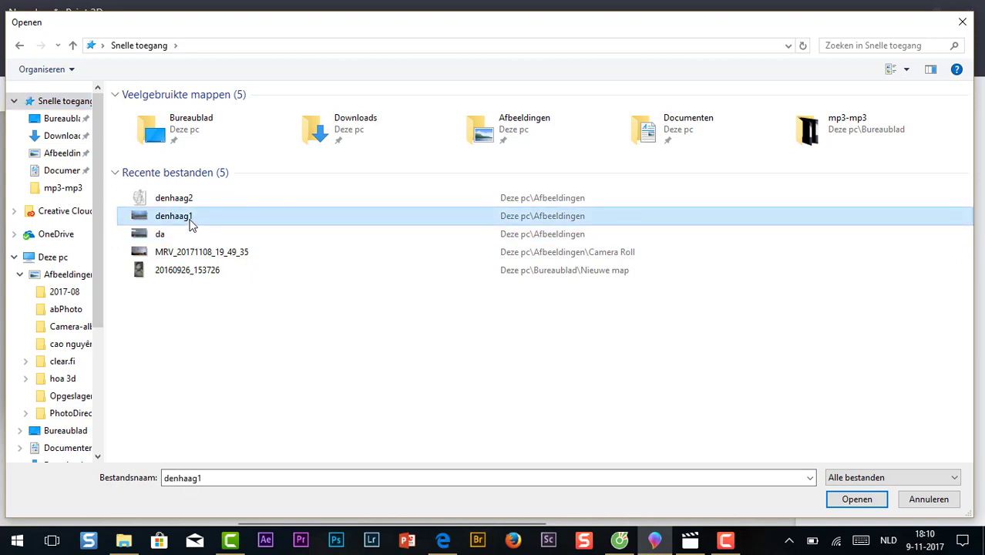
left_click(859, 500)
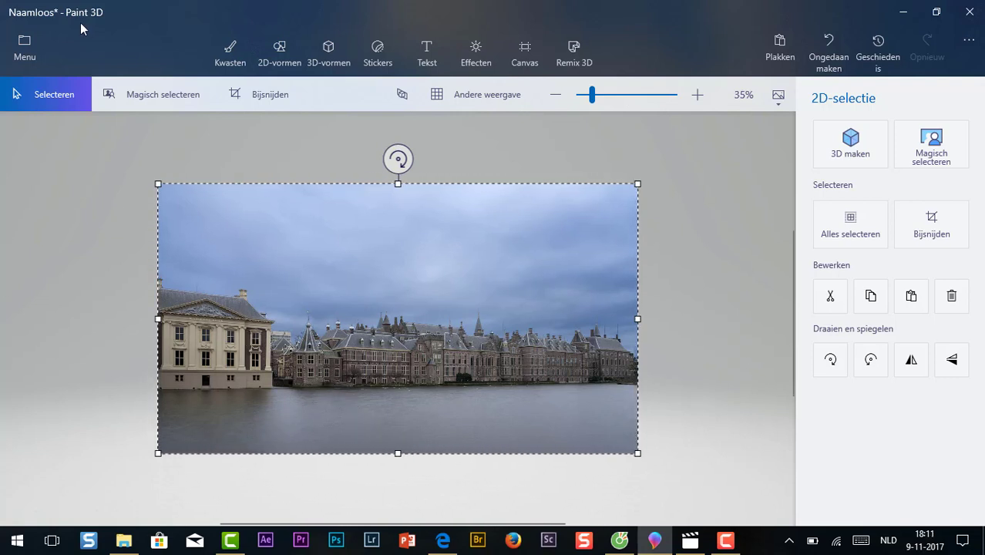
Step: Insert the recently used drawing denhaag2 of the girl in the boat over the photo
left_click(26, 48)
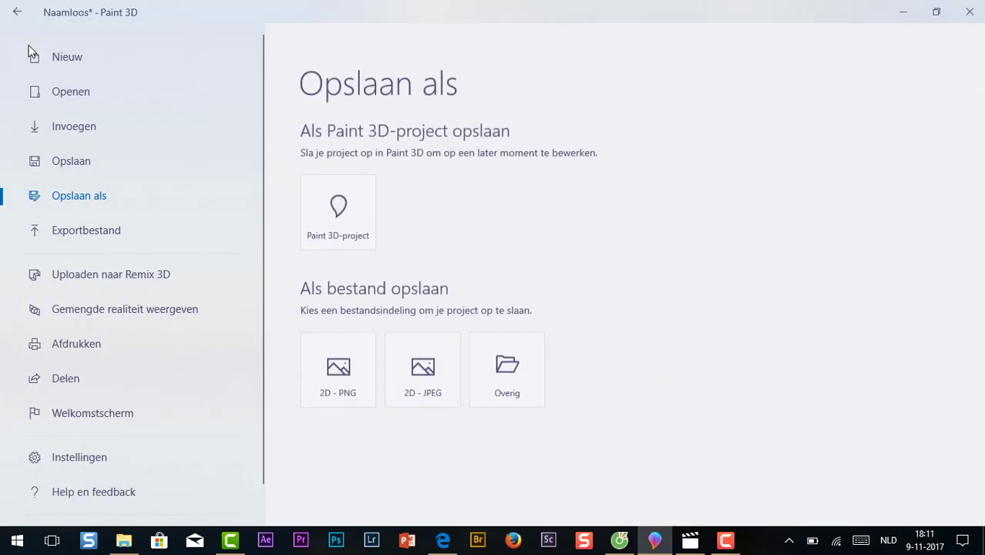
left_click(55, 131)
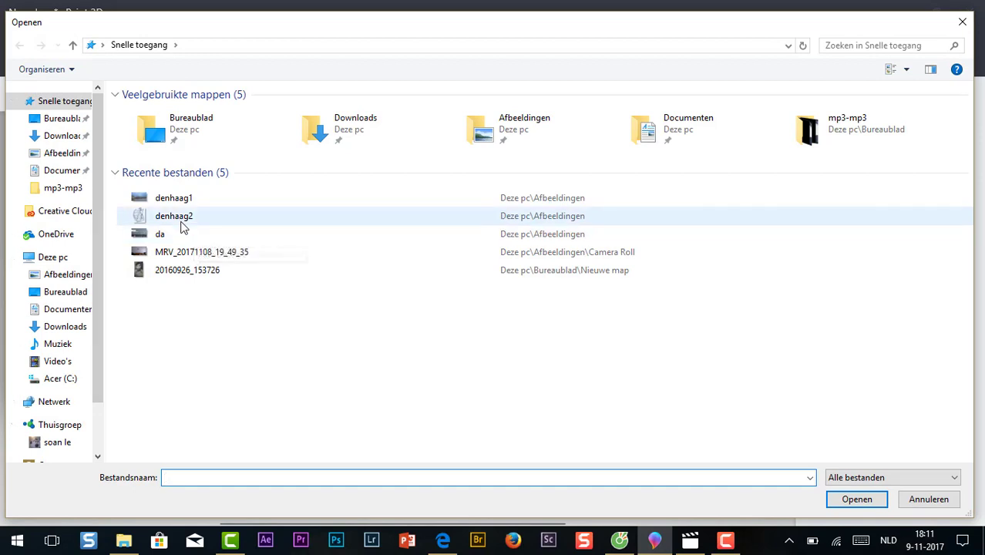
left_click(178, 219)
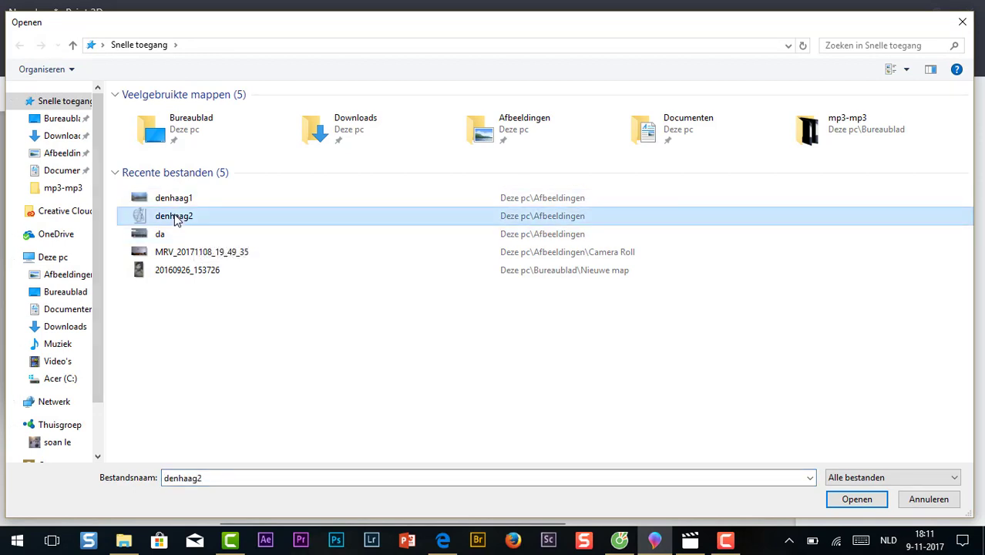
left_click(851, 499)
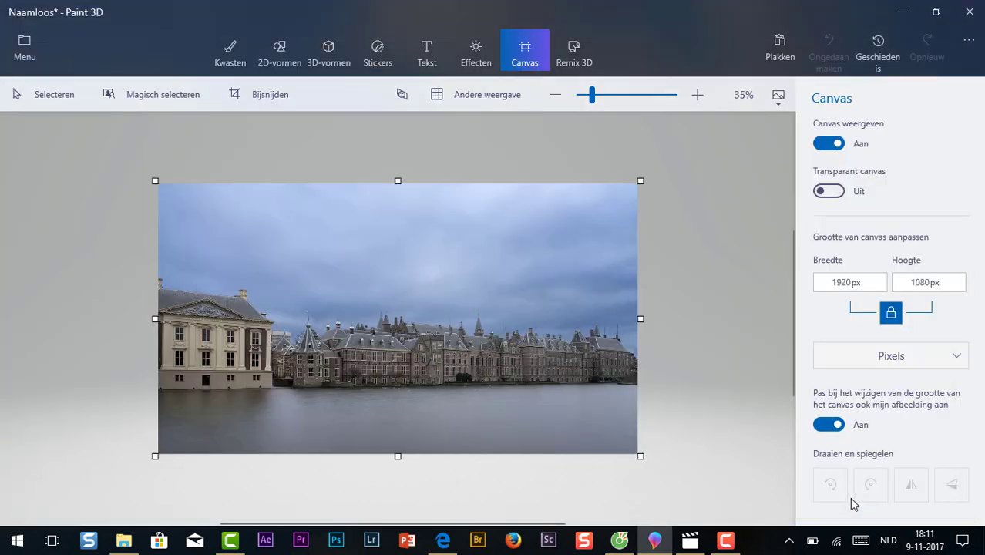
key("ctrl+v")
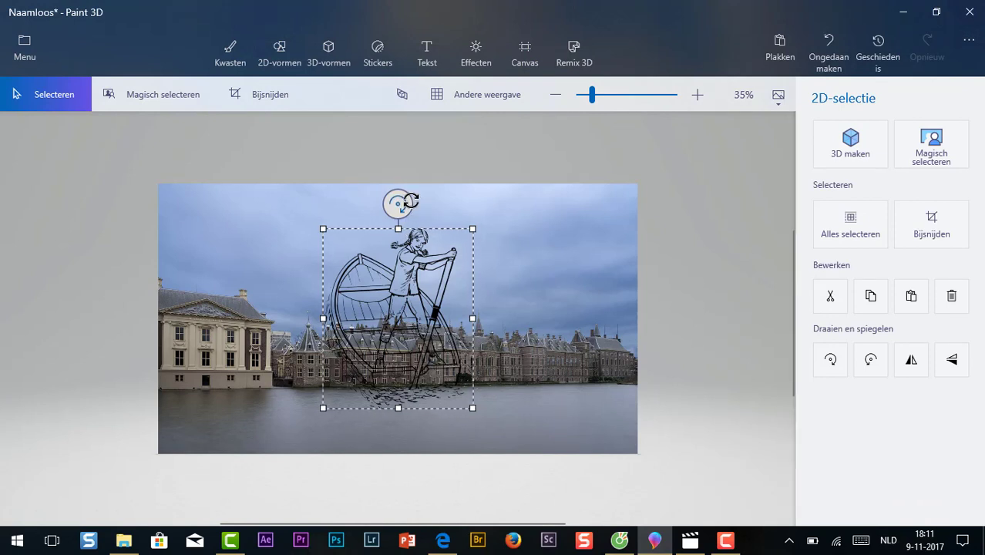
Step: Tilt the boat drawing counterclockwise, enlarge it and place it over the water at the photo's lower left, finishing with it deselected
mouse_move(407, 202)
left_mouse_down()
mouse_move(359, 213)
mouse_move(333, 243)
mouse_move(339, 220)
left_mouse_up()
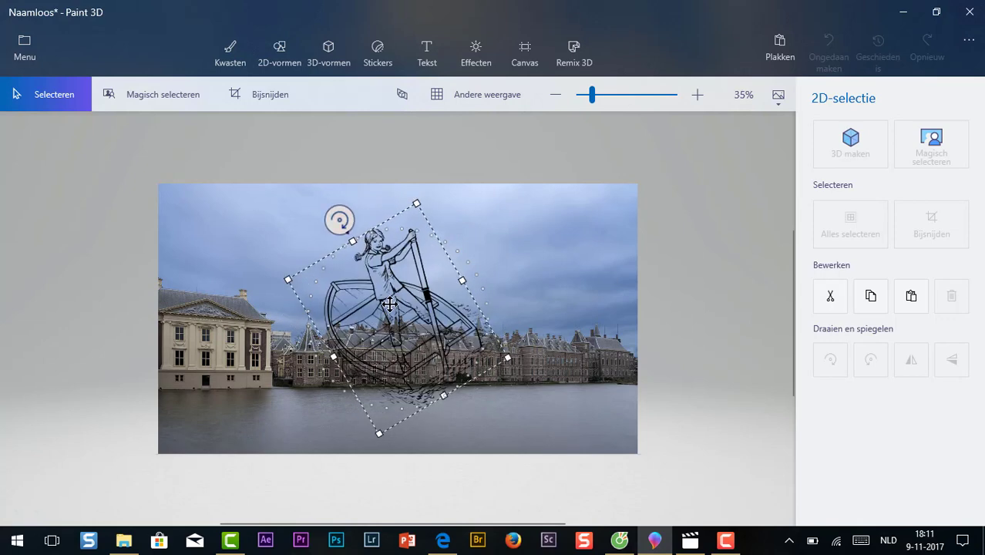
mouse_move(395, 400)
left_mouse_down()
mouse_move(335, 456)
mouse_move(278, 448)
mouse_move(284, 432)
mouse_move(275, 431)
left_mouse_up()
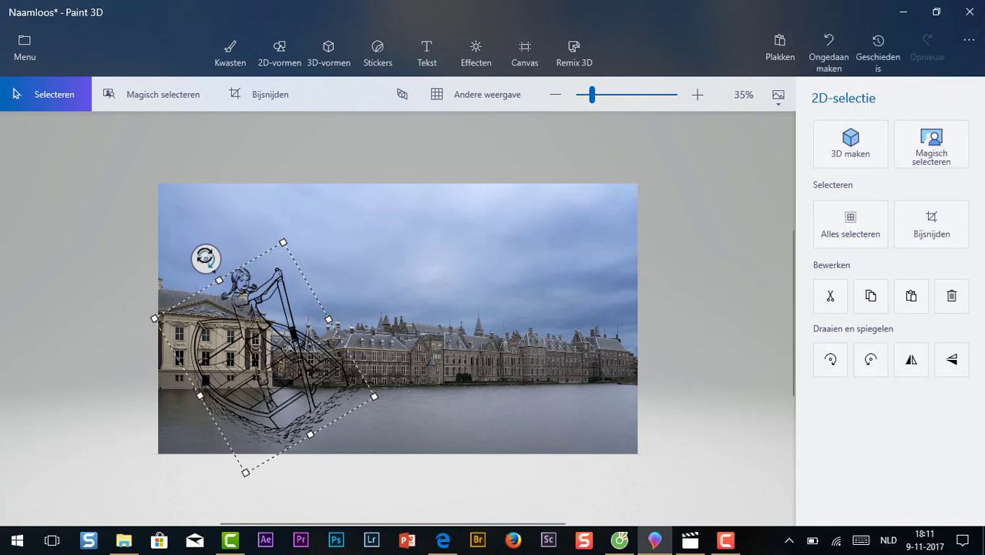
left_click_drag(206, 258, 195, 266)
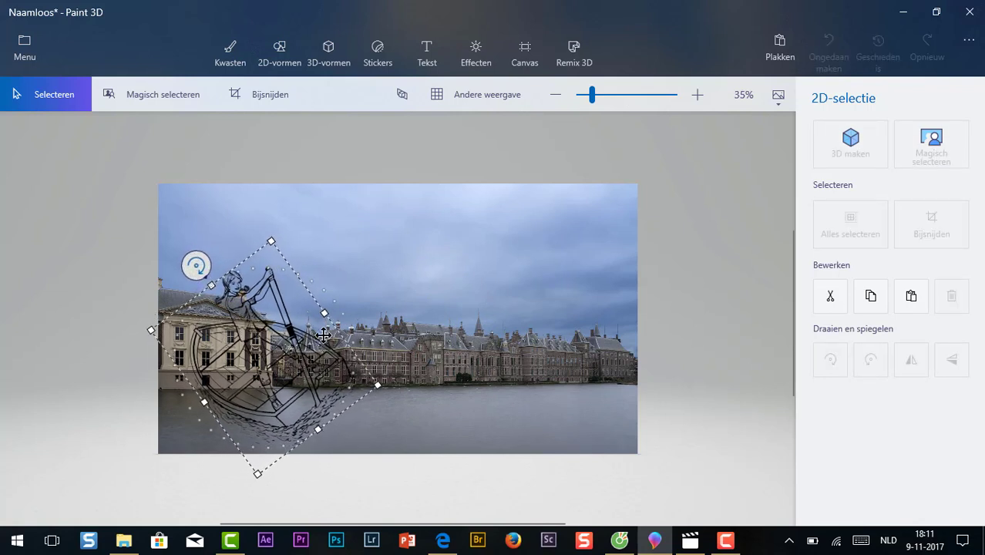
mouse_move(323, 335)
left_mouse_down()
mouse_move(330, 309)
mouse_move(386, 293)
left_mouse_up()
left_click_drag(340, 413, 375, 433)
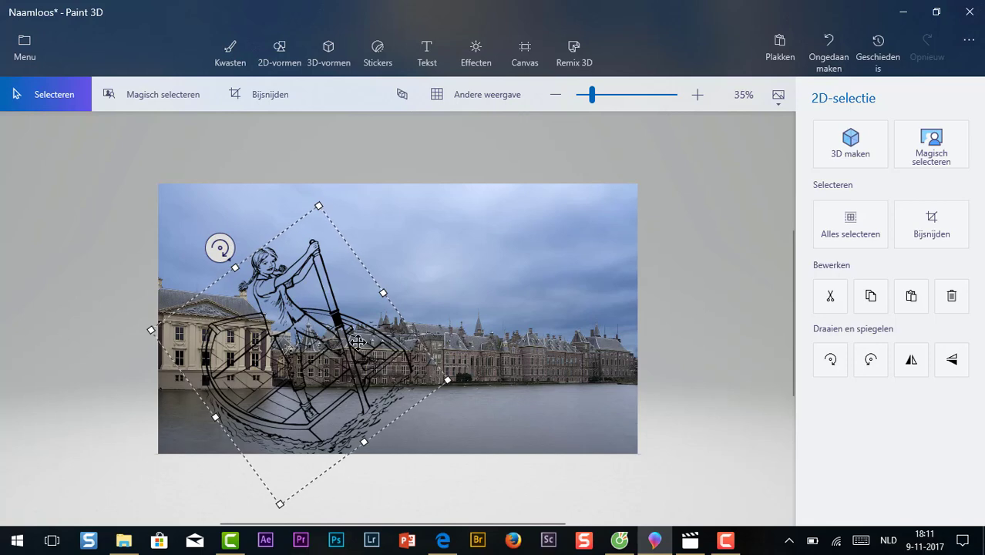
mouse_move(219, 249)
left_mouse_down()
mouse_move(248, 318)
mouse_move(293, 316)
mouse_move(249, 328)
mouse_move(271, 316)
left_mouse_up()
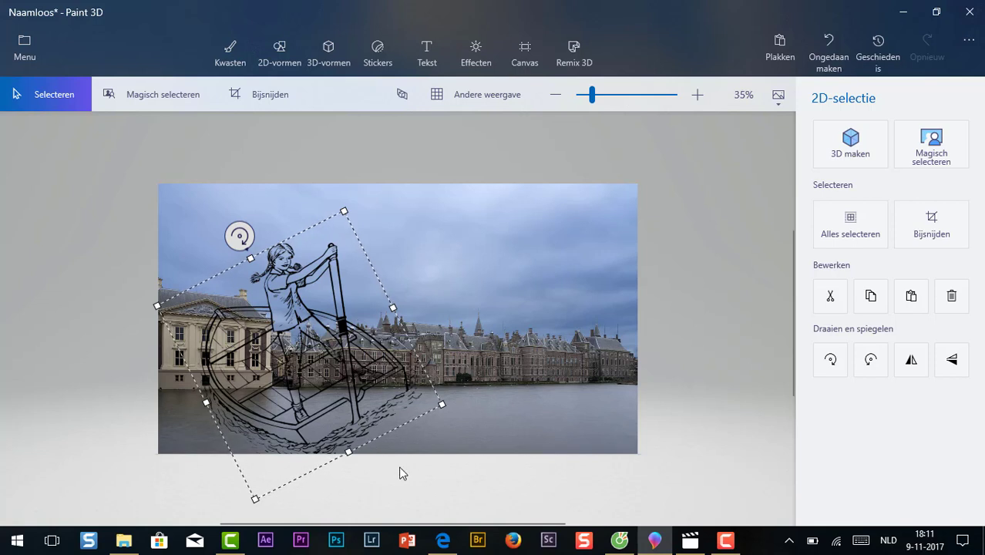
key("ctrl+w")
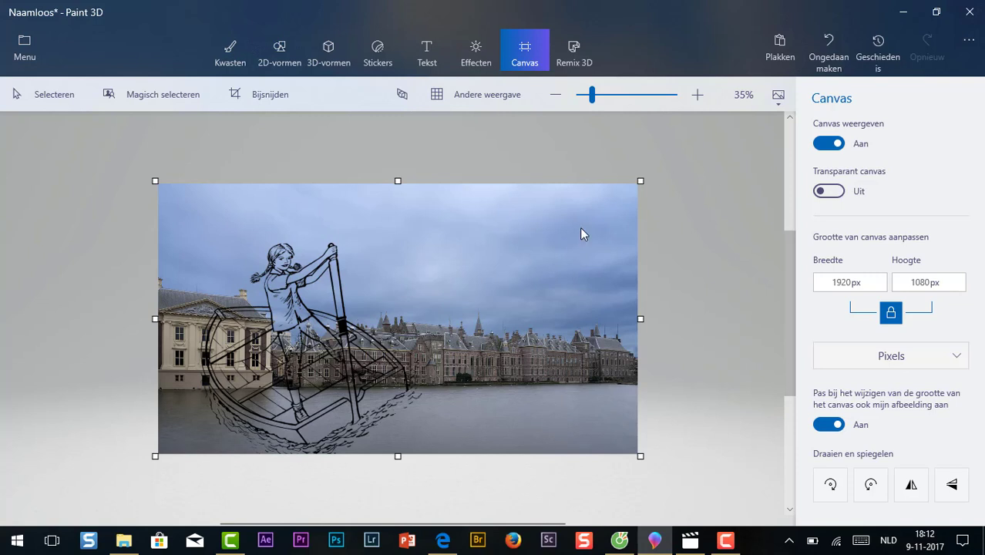
Step: Set up 3D text in the Edwardian Script ITC font with italic style and centred alignment
left_click(434, 52)
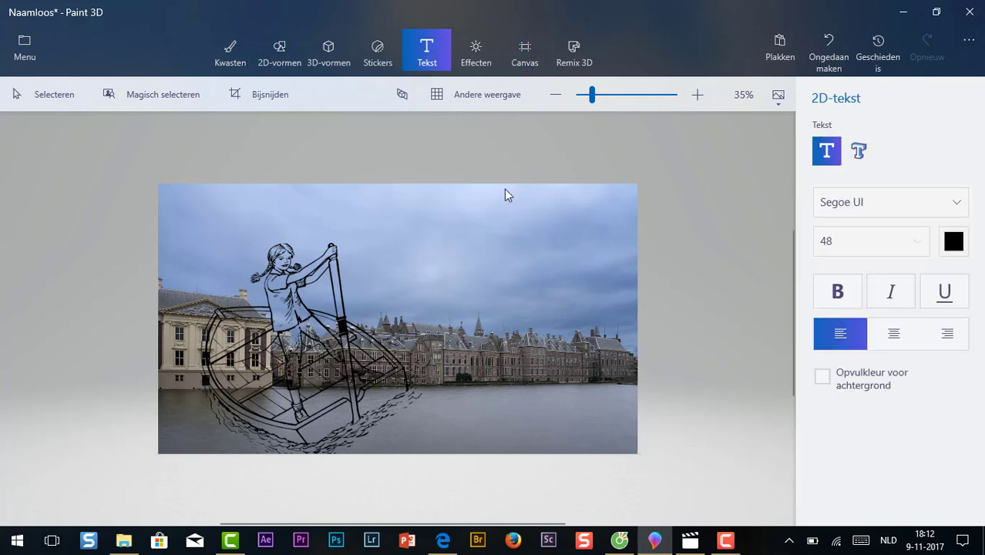
left_click(860, 152)
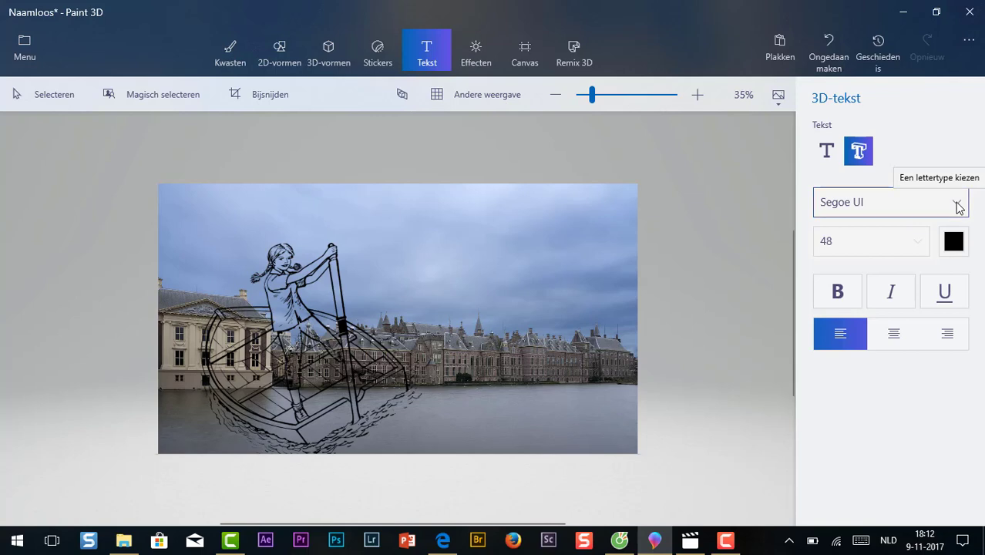
left_click(957, 205)
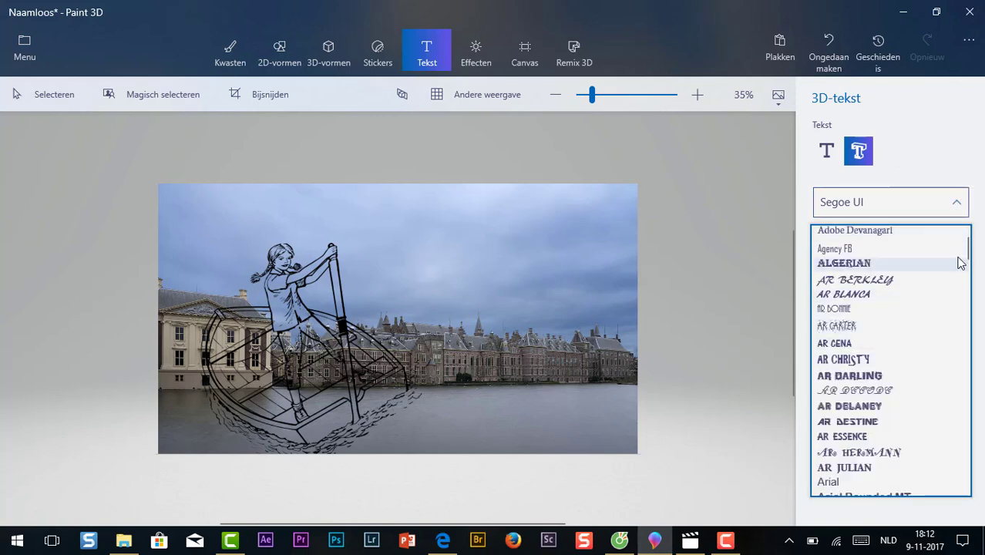
left_click_drag(968, 248, 976, 308)
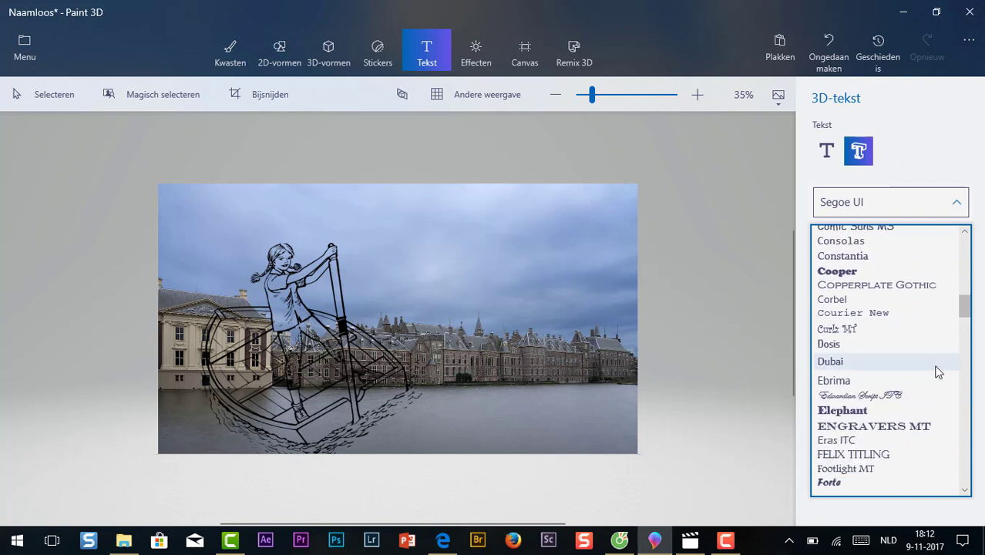
left_click(898, 397)
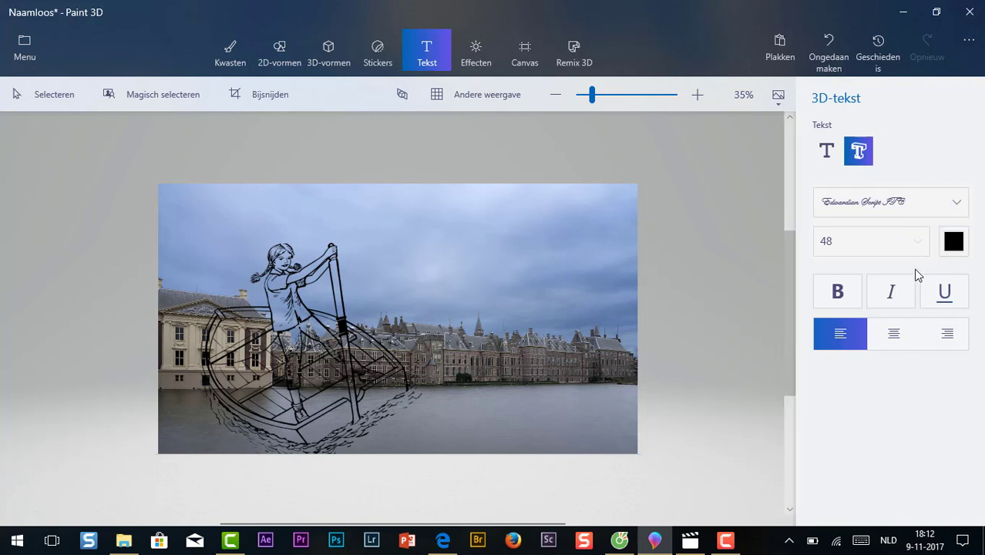
left_click(894, 335)
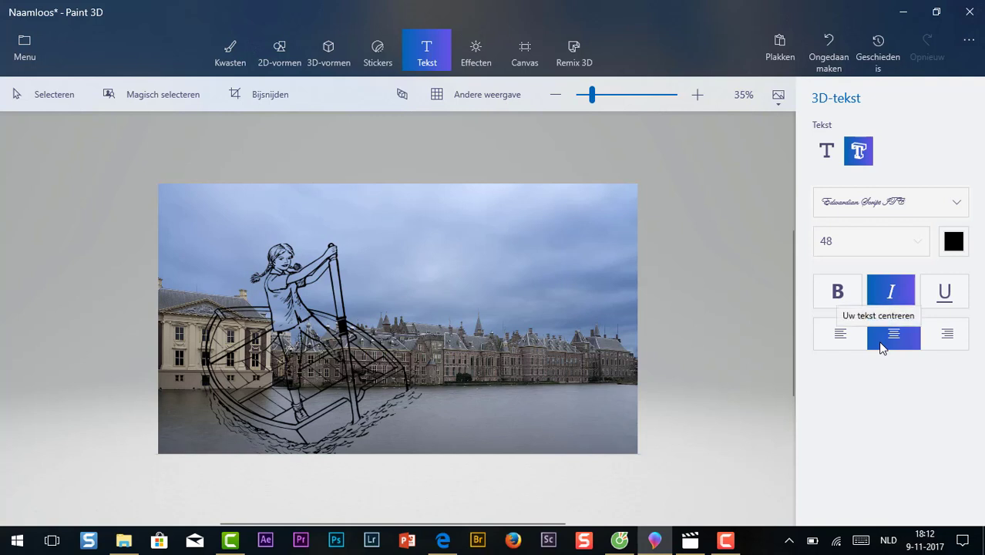
Step: Add the 3D text "Chuc chau sinh nhat vui ve" in the sky on the right side of the photo
left_click(471, 262)
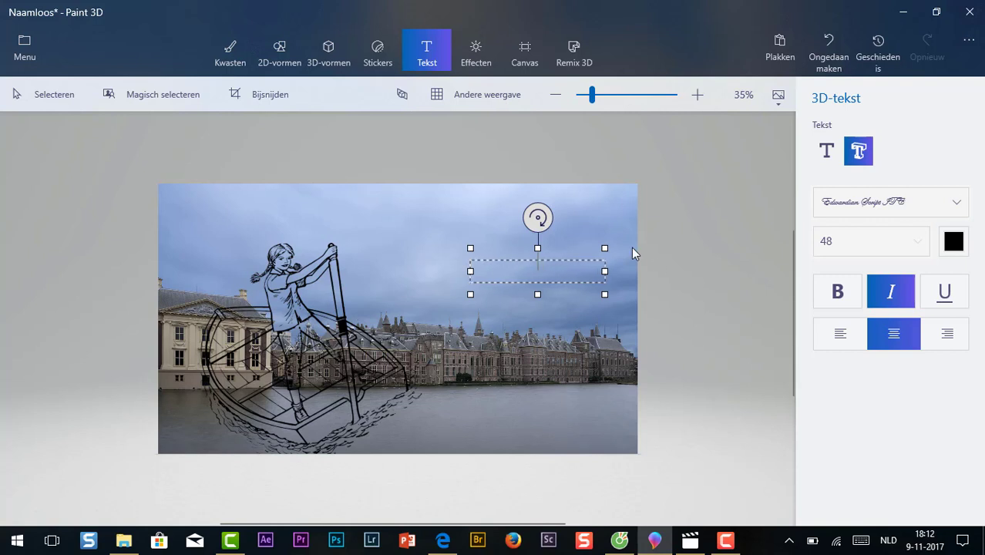
type("Chuc chau sinh nhat vui ve")
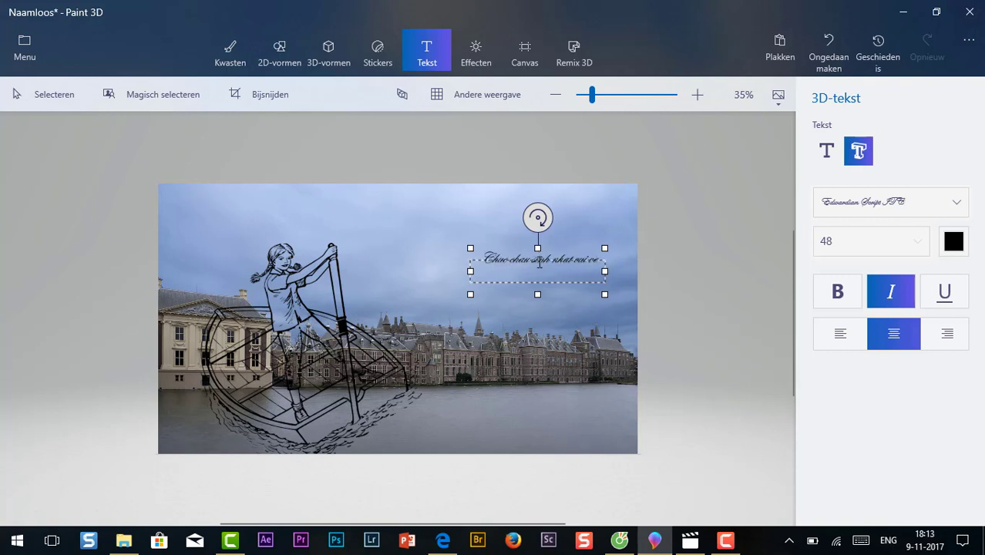
left_click(629, 281)
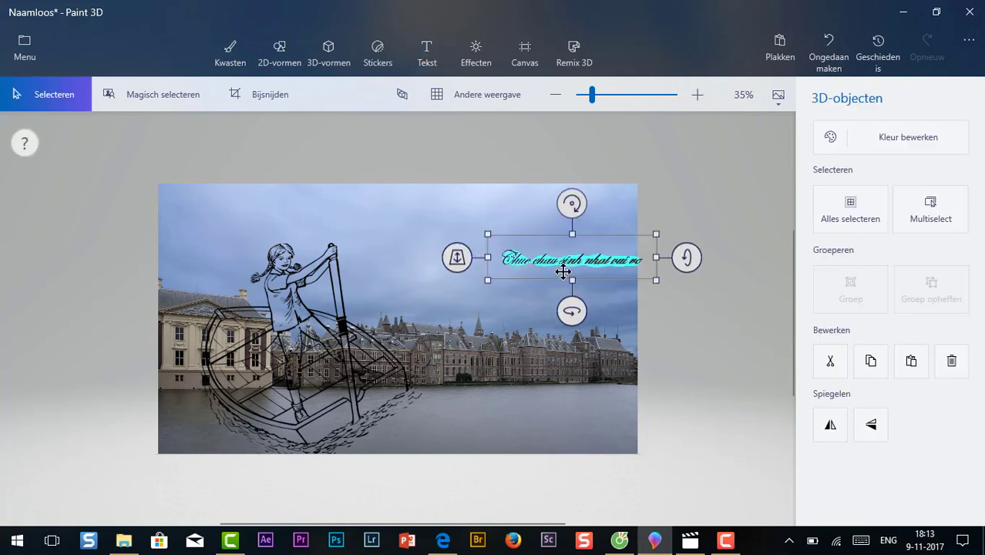
Step: Move the 3D text toward the middle of the photo beside the oar, bring it forward in depth and enlarge it
left_click_drag(563, 271, 457, 301)
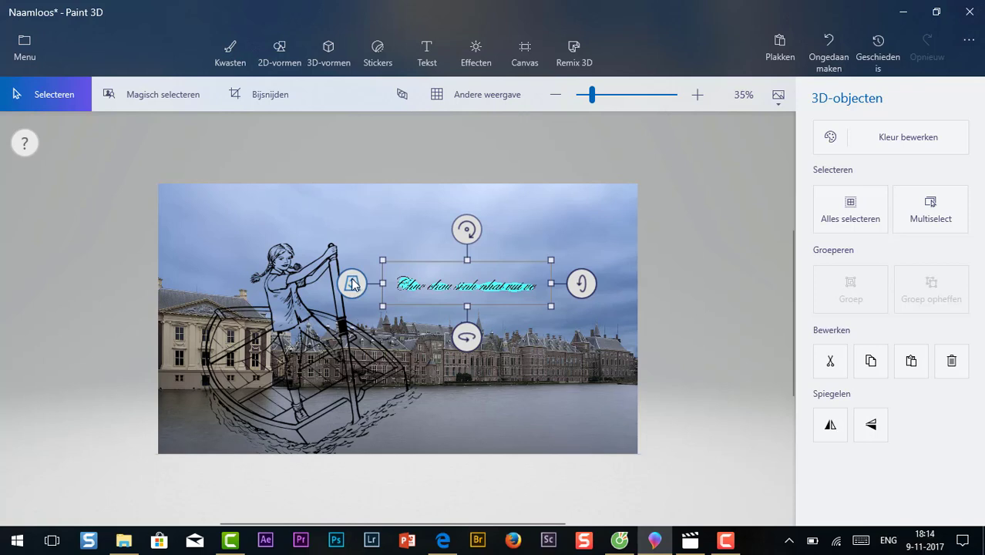
left_click_drag(352, 284, 385, 540)
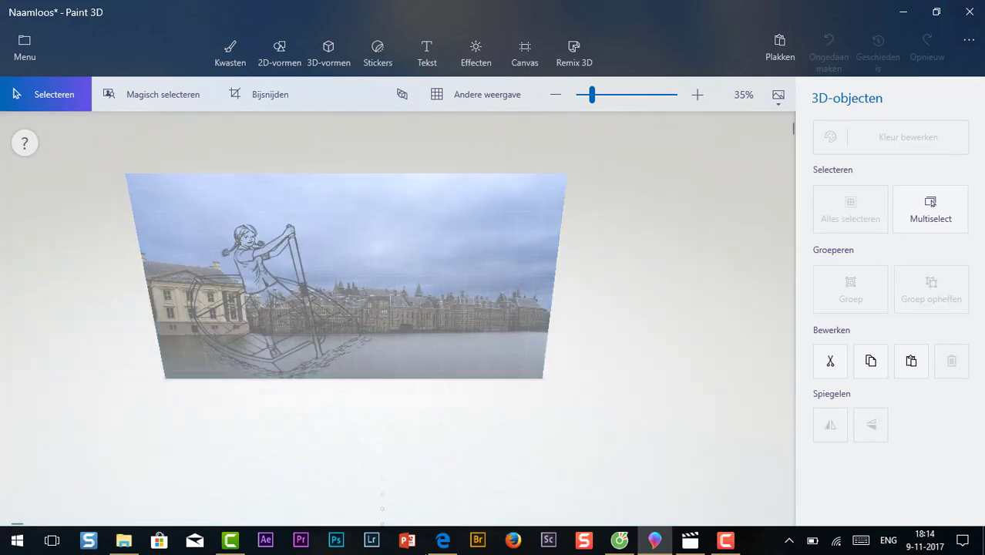
left_click_drag(421, 508, 478, 429)
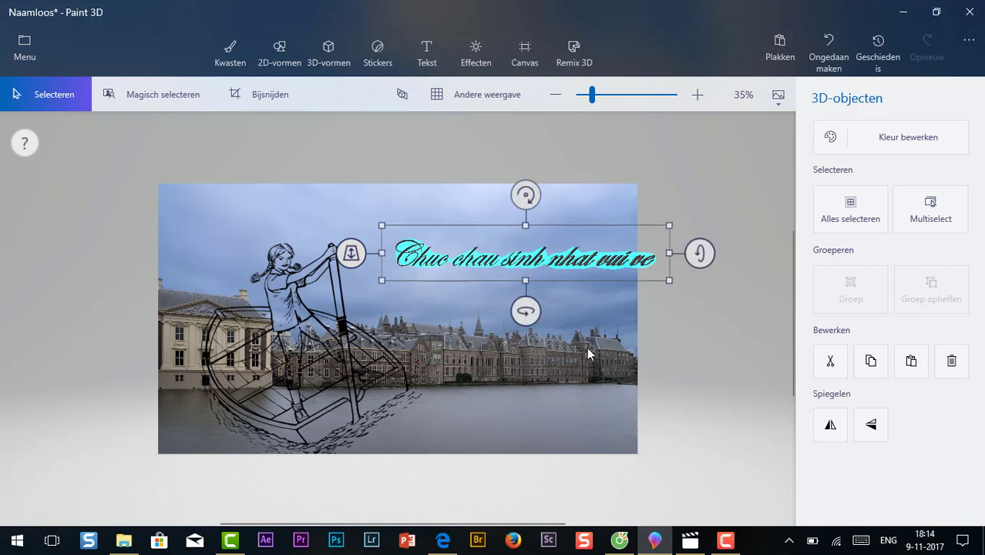
Step: Tilt the 3D text about its horizontal axis and adjust its height and width to expose the extruded sides of the letters
left_click_drag(699, 246, 700, 259)
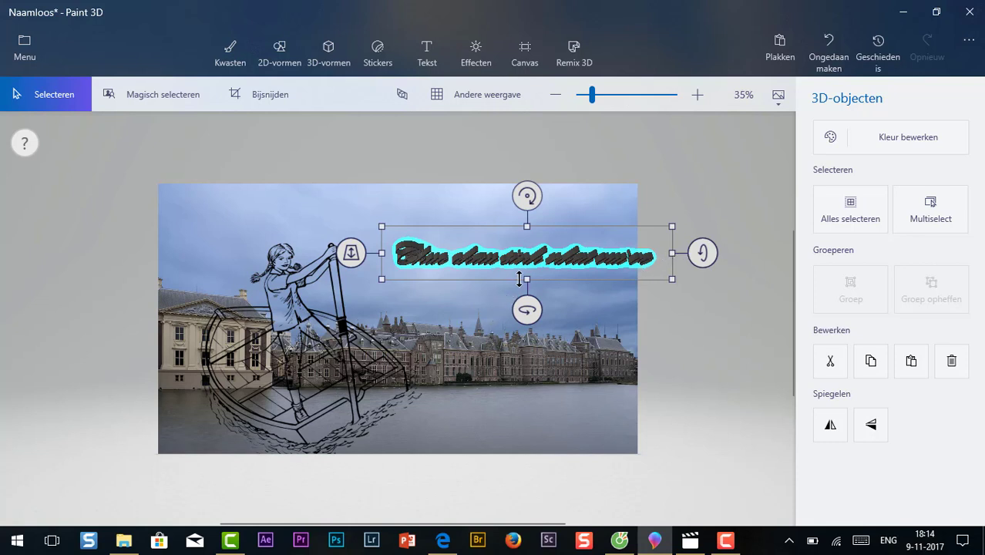
left_click_drag(527, 279, 543, 350)
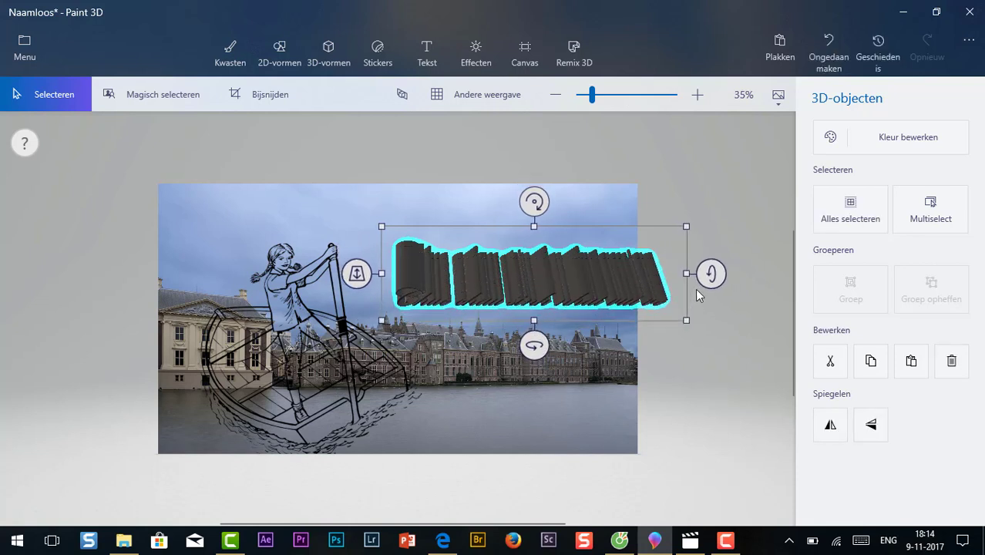
left_click_drag(686, 273, 646, 263)
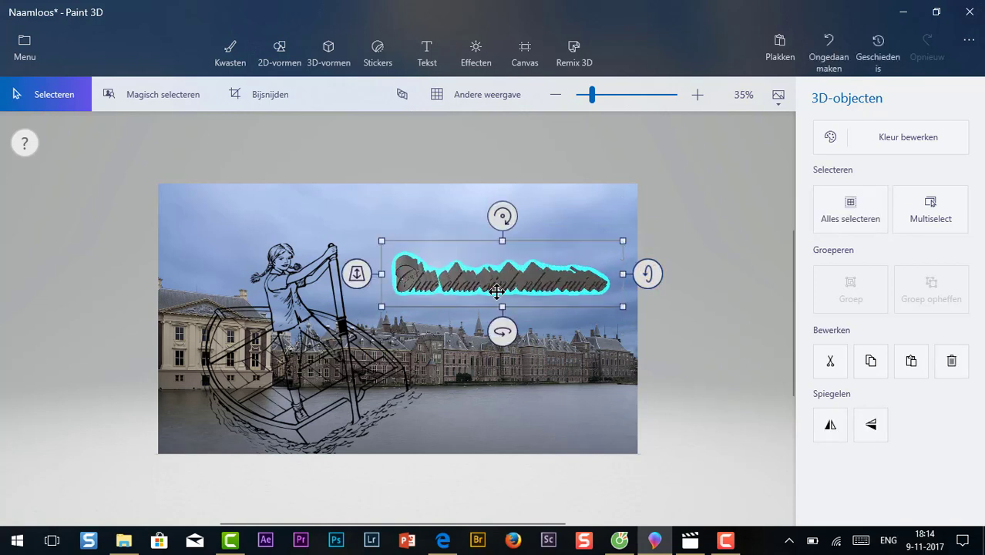
left_click_drag(500, 253, 460, 220)
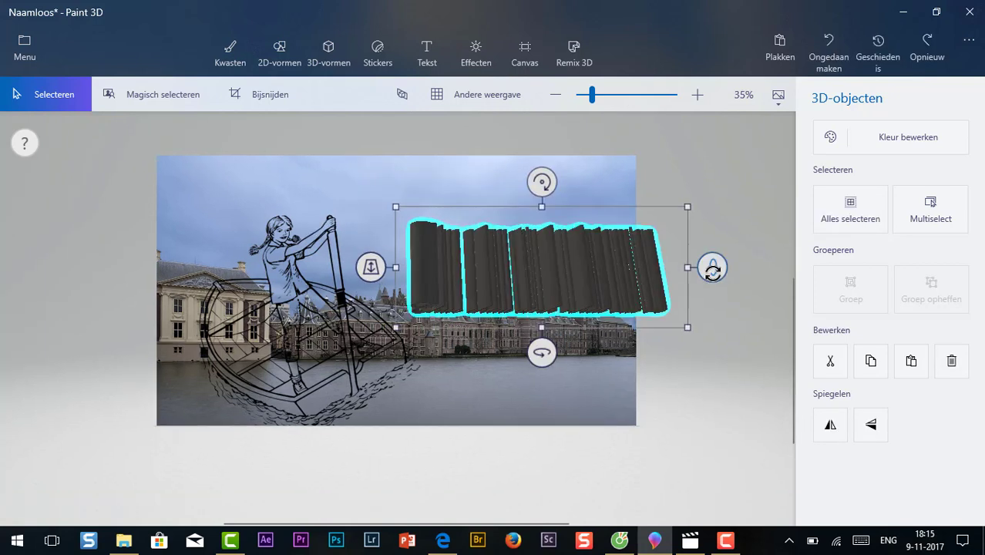
left_click_drag(714, 264, 713, 243)
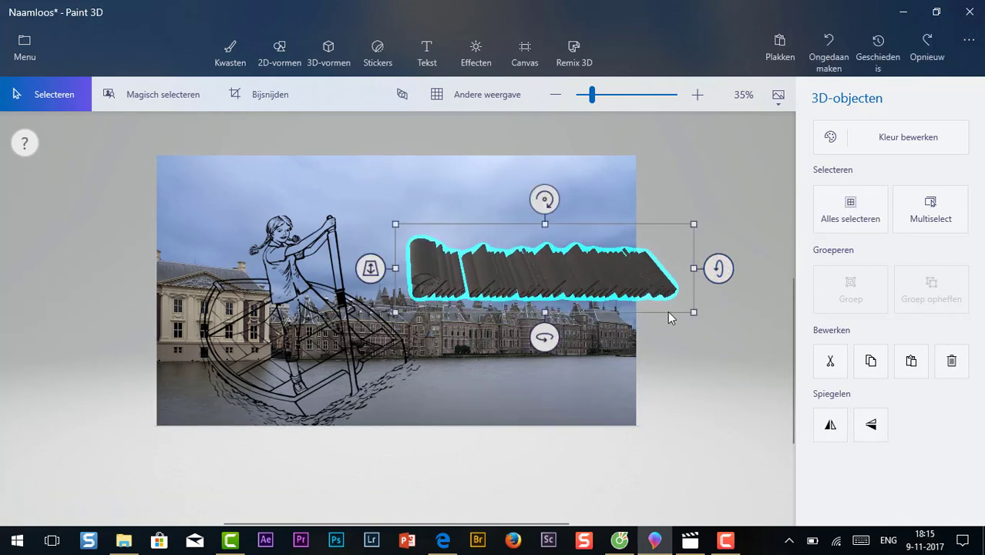
Step: Move the 3D text up into the sky beside the girl's head and stretch it taller
left_click_drag(667, 305, 576, 227)
left_click_drag(477, 254, 477, 315)
left_click_drag(527, 235, 528, 211)
left_click_drag(653, 222, 652, 219)
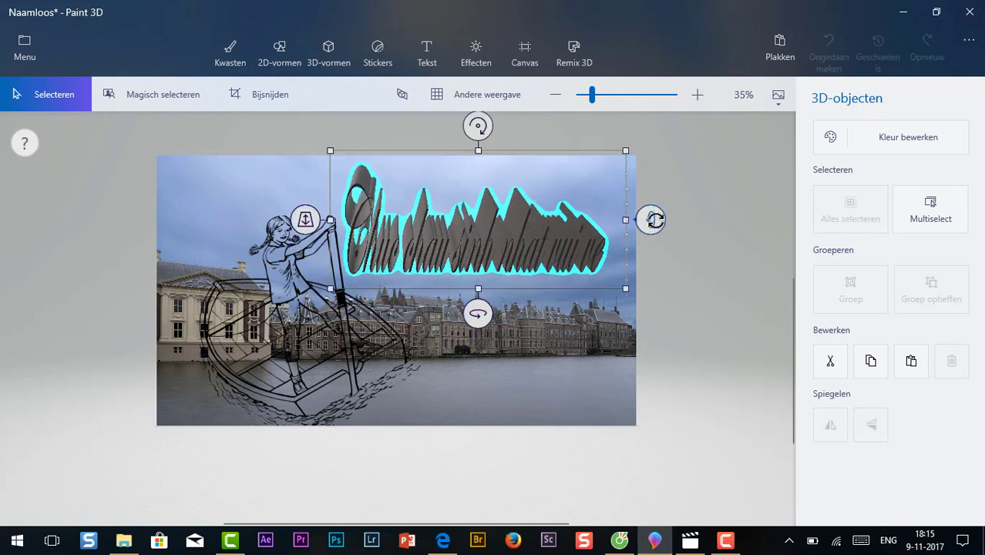
Step: Fine-tune the 3D text's rotation about its vertical and horizontal axes and turn it slightly counterclockwise
left_click_drag(478, 314, 492, 314)
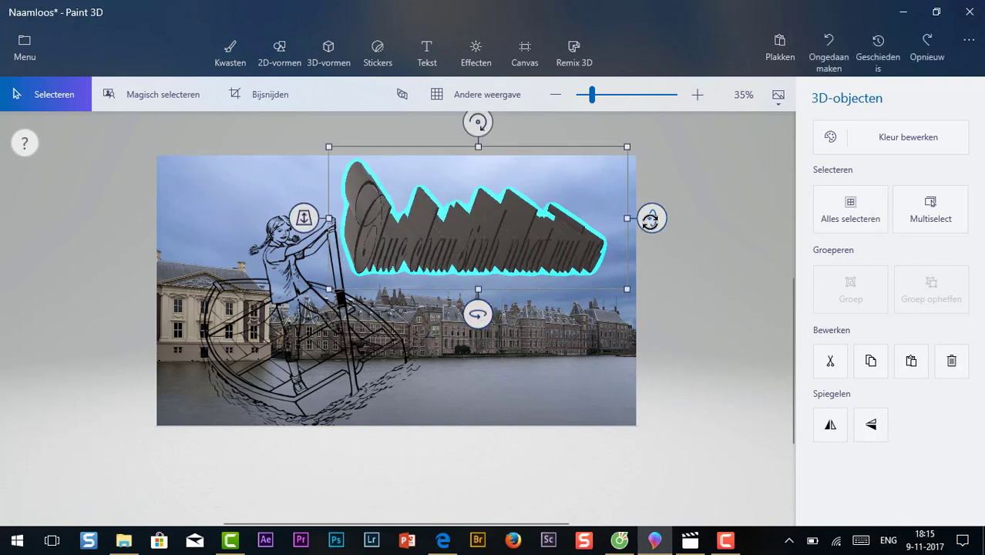
left_click_drag(651, 218, 651, 214)
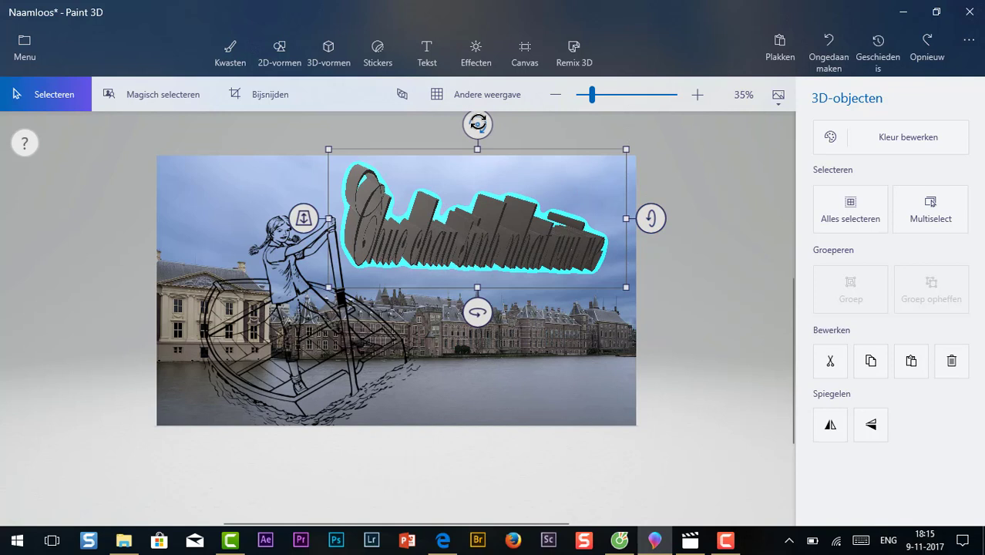
left_click_drag(478, 124, 473, 126)
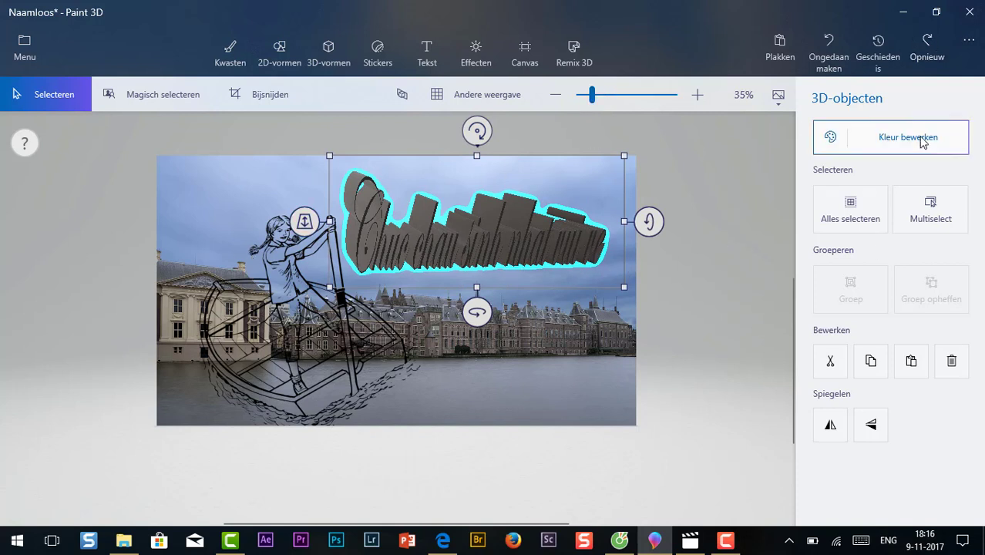
Step: Try pink, purple, indigo and blue on the 3D text, settle on white, and deselect the text
left_click(923, 143)
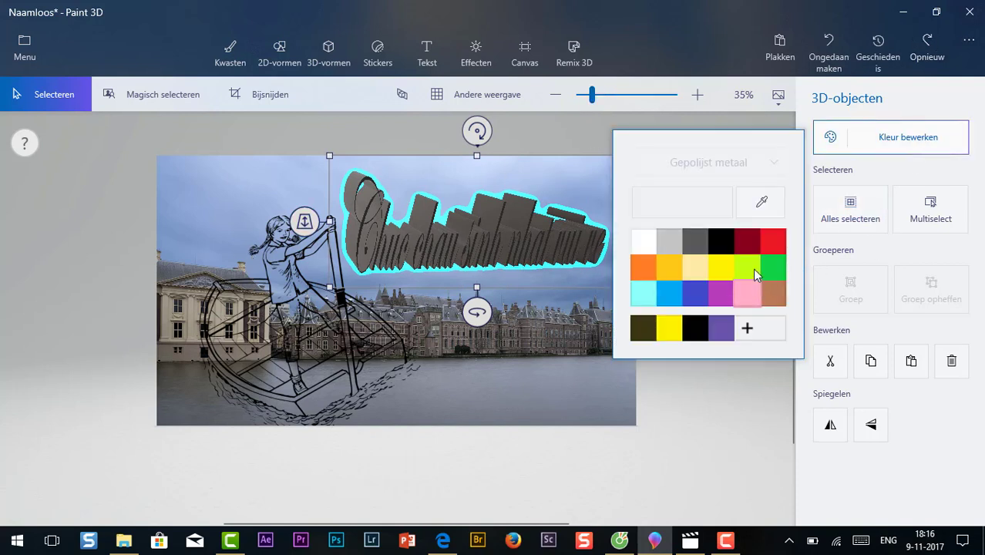
left_click(748, 295)
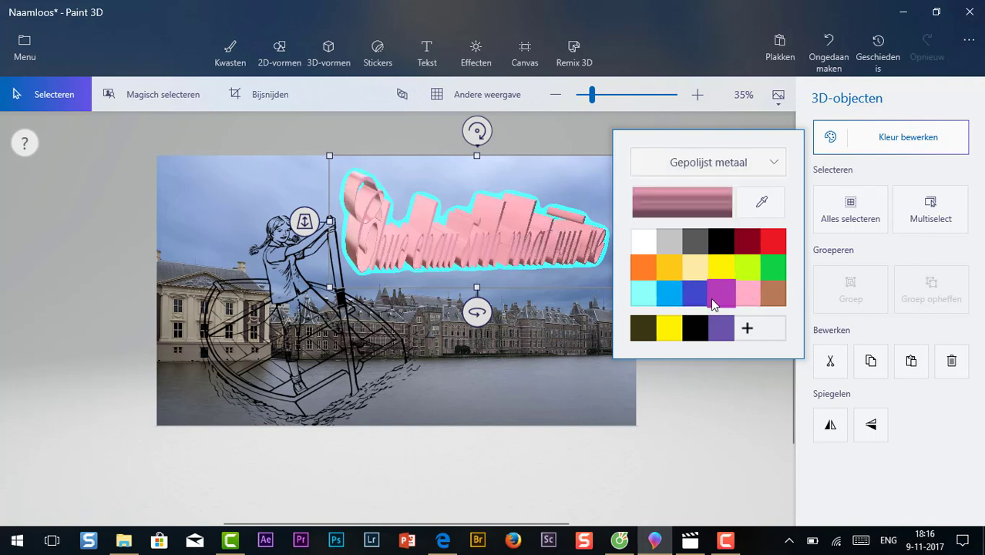
left_click(713, 300)
left_click(697, 304)
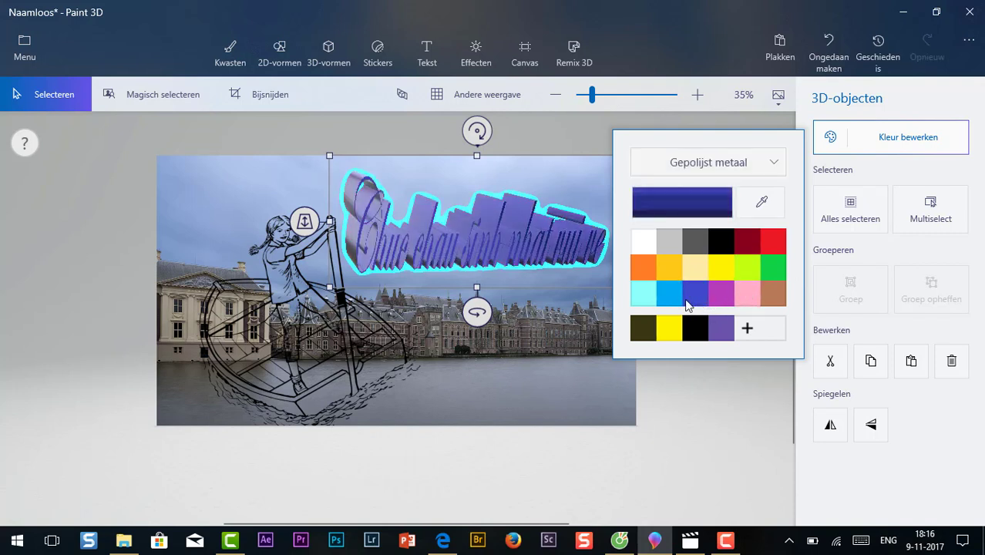
left_click(670, 302)
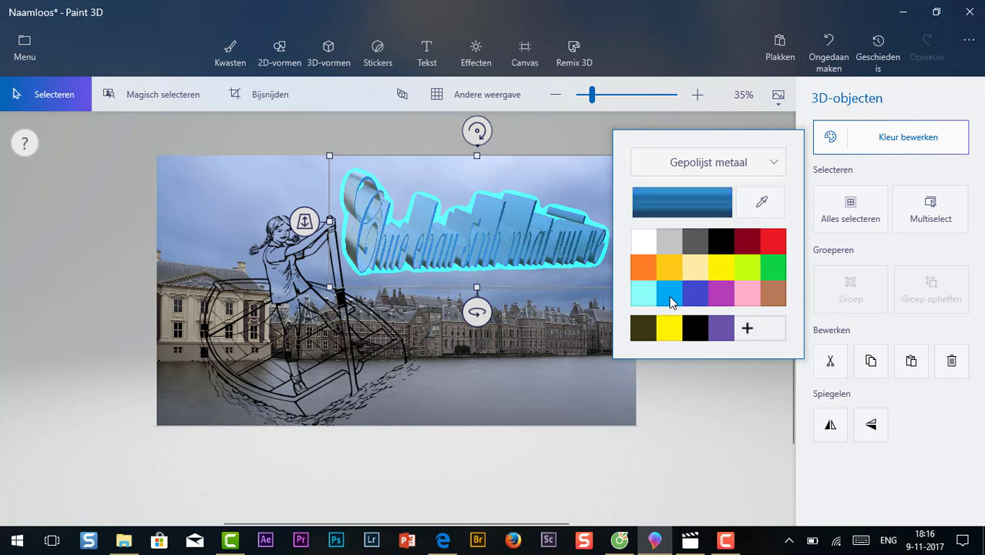
left_click(646, 245)
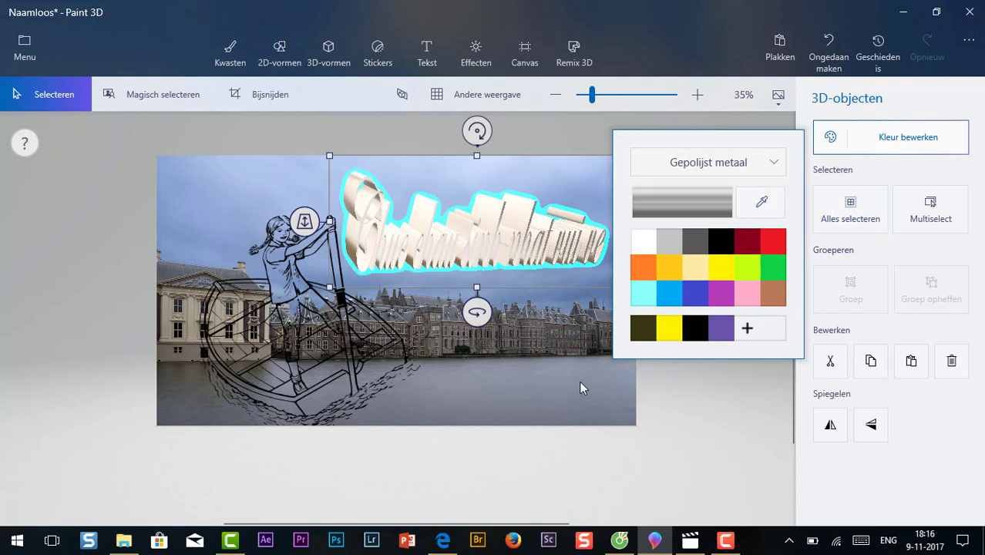
left_click(715, 400)
key("t")
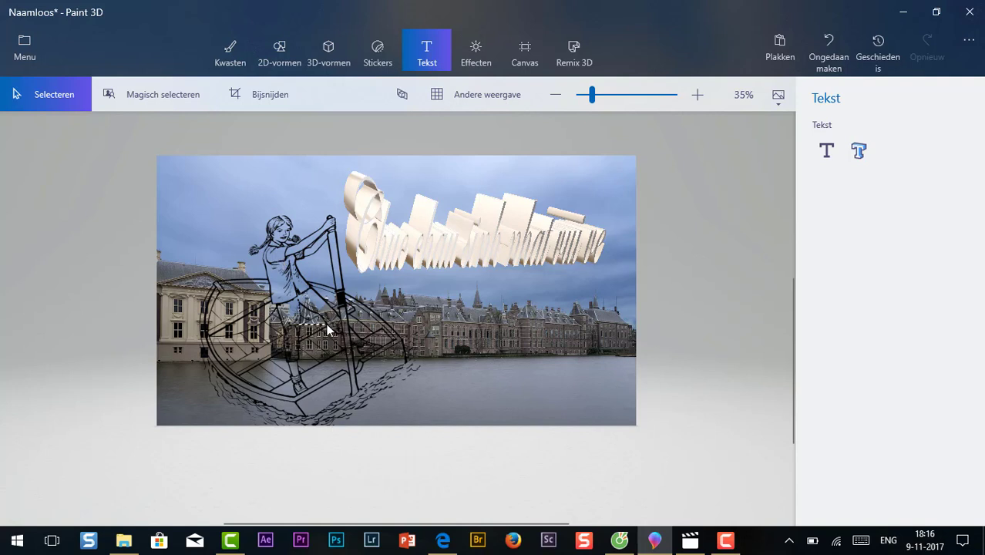
left_click_drag(287, 300, 323, 347)
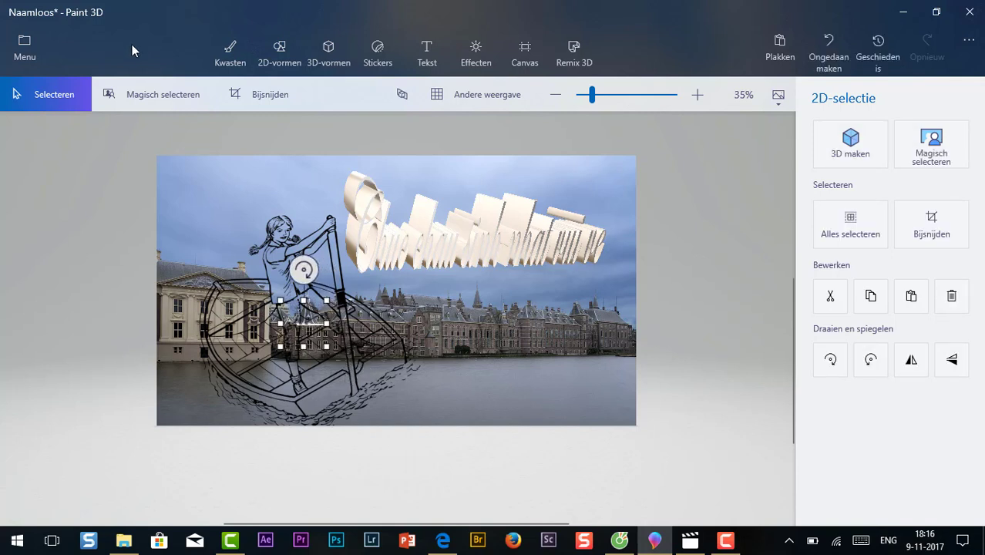
Step: Insert the tulip picture b16 from the hoabaotuong folder inside Afbeeldingen, hoa 3d
left_click(26, 46)
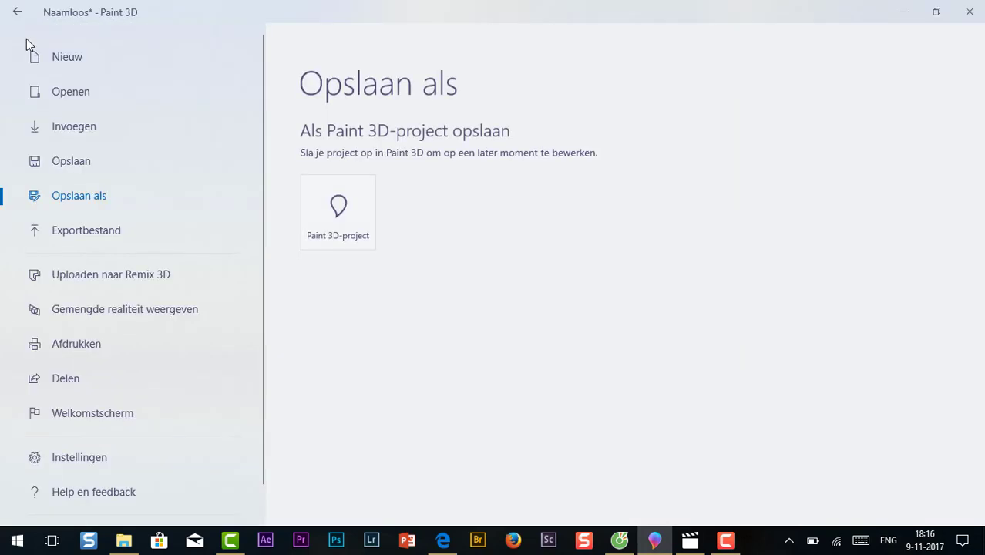
left_click(41, 125)
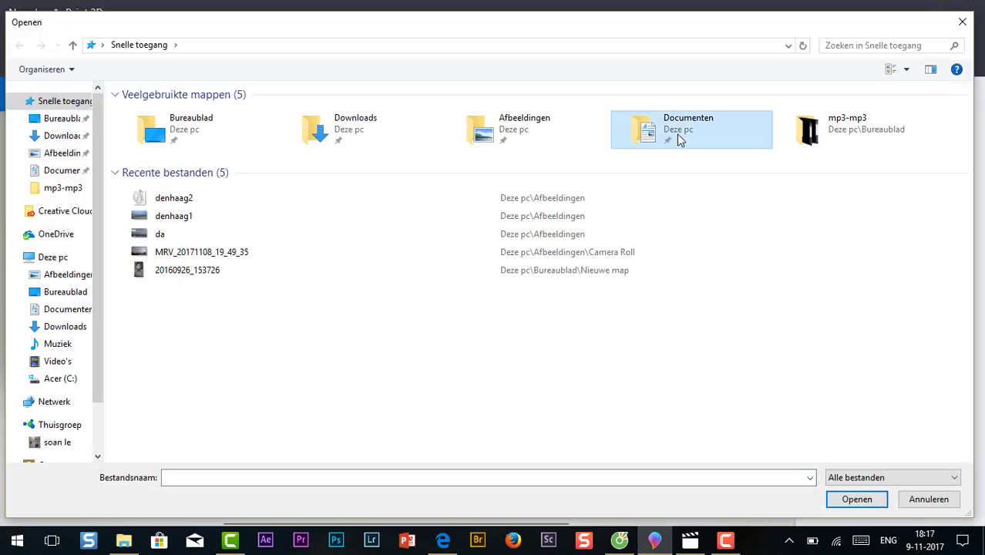
double_click(508, 130)
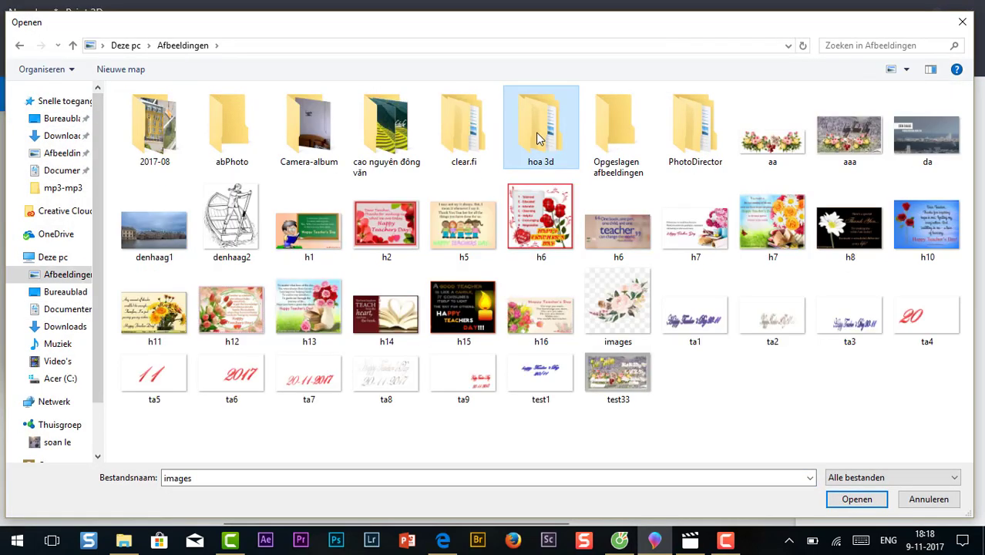
double_click(538, 139)
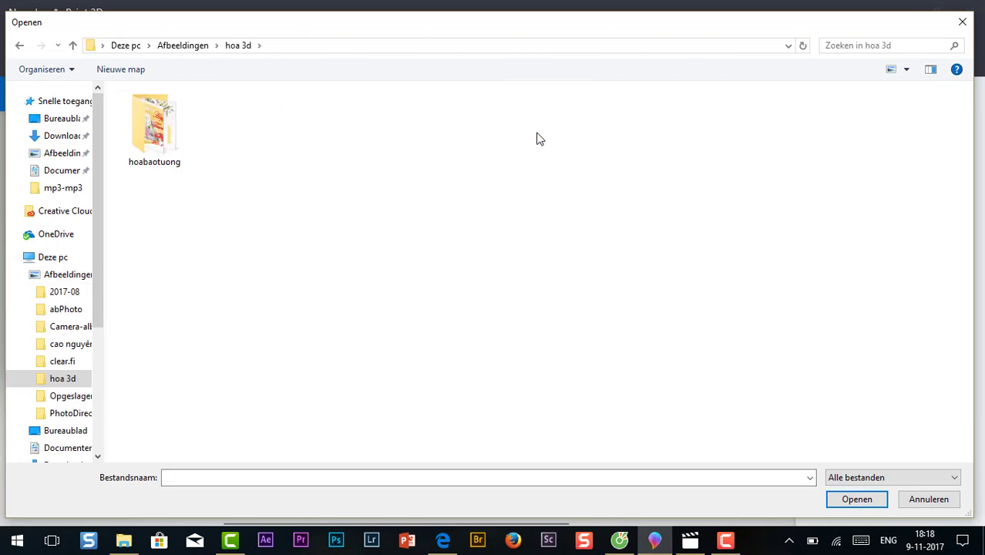
double_click(171, 137)
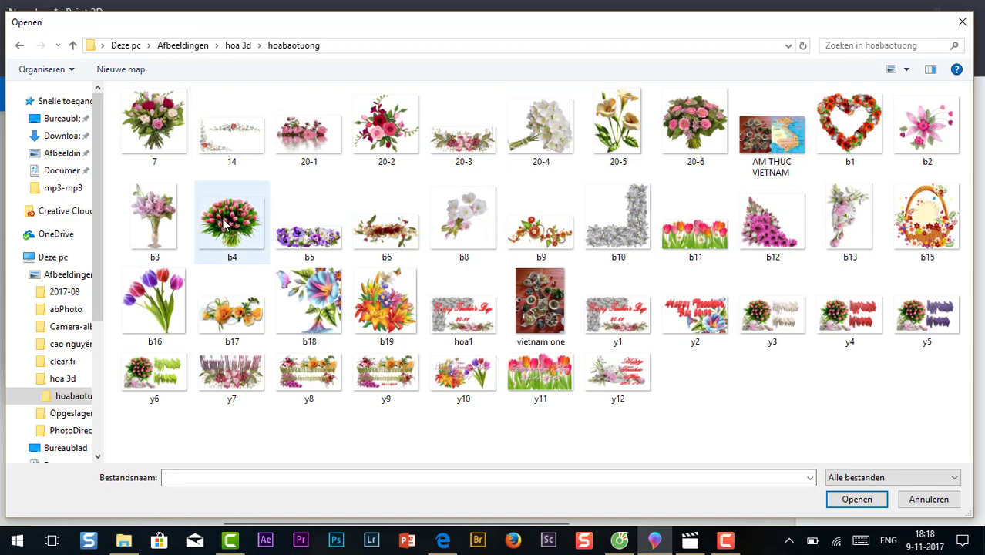
left_click(154, 302)
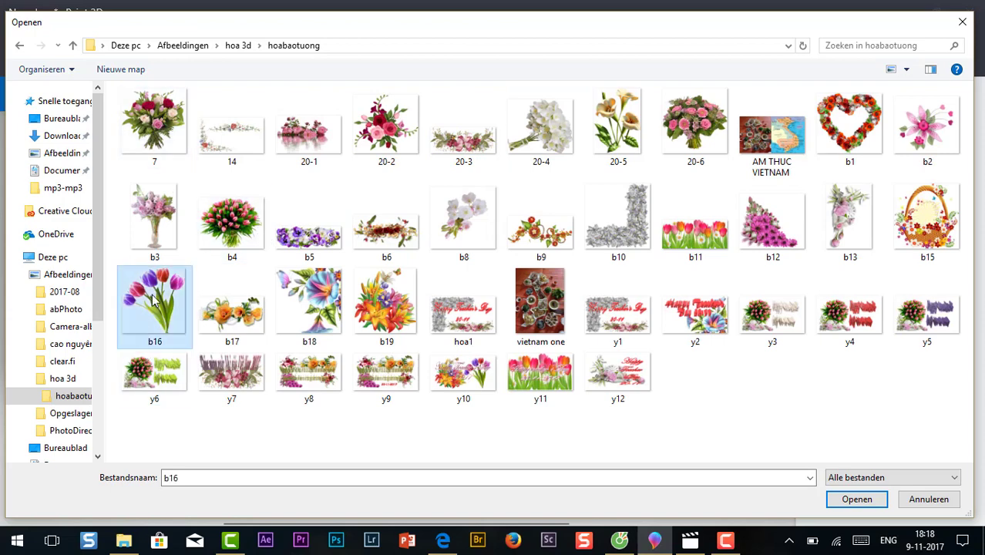
left_click(856, 500)
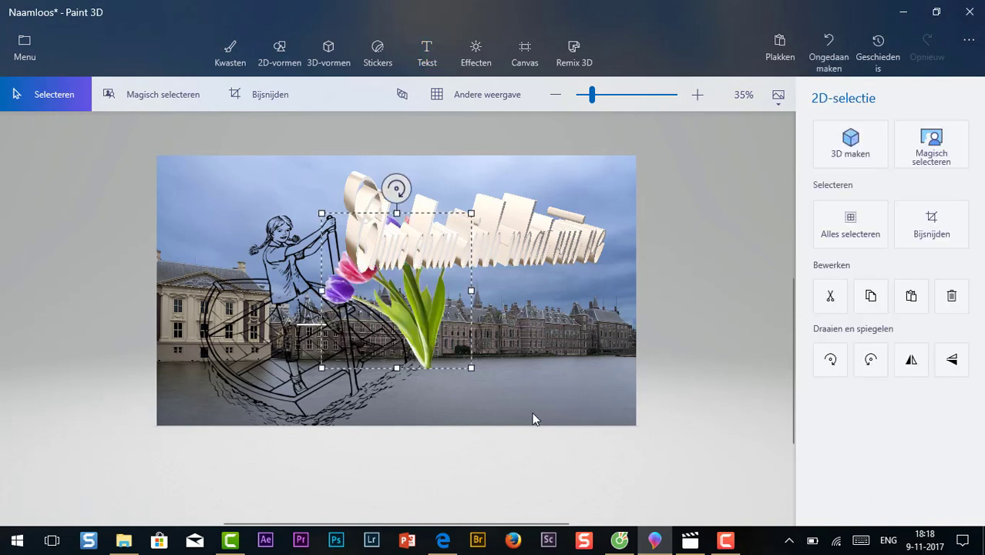
Step: Shrink the tulip bunch, tilt it clockwise and place it in the boat beside the oar, finishing with it deselected
left_click_drag(472, 368, 360, 302)
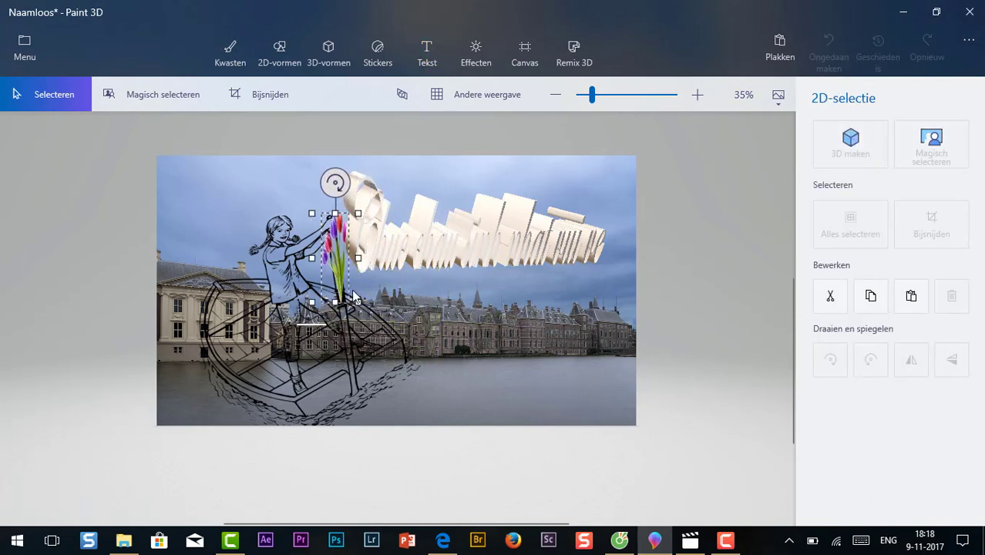
left_click_drag(350, 249, 242, 343)
left_click_drag(296, 376, 365, 324)
left_click_drag(363, 259, 394, 268)
left_click_drag(367, 322, 360, 334)
key("t")
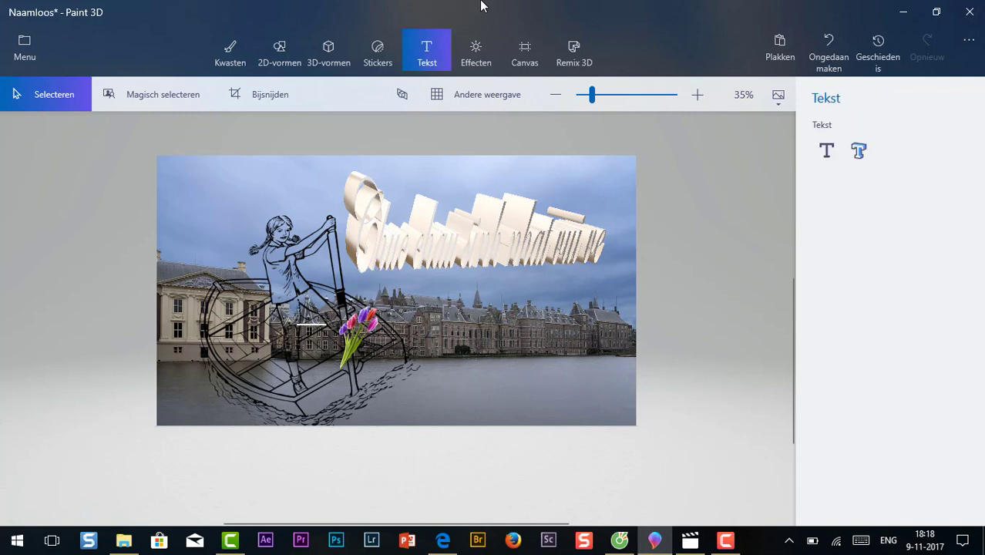
Step: Insert the mixed rose bouquet picture 7 and place it in the boat near the girl's feet
left_click(27, 49)
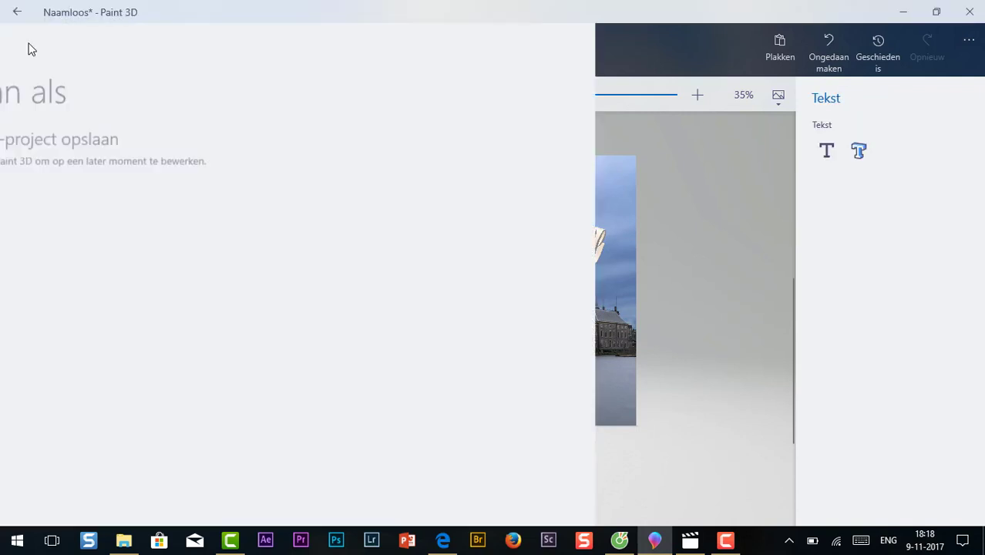
left_click(65, 131)
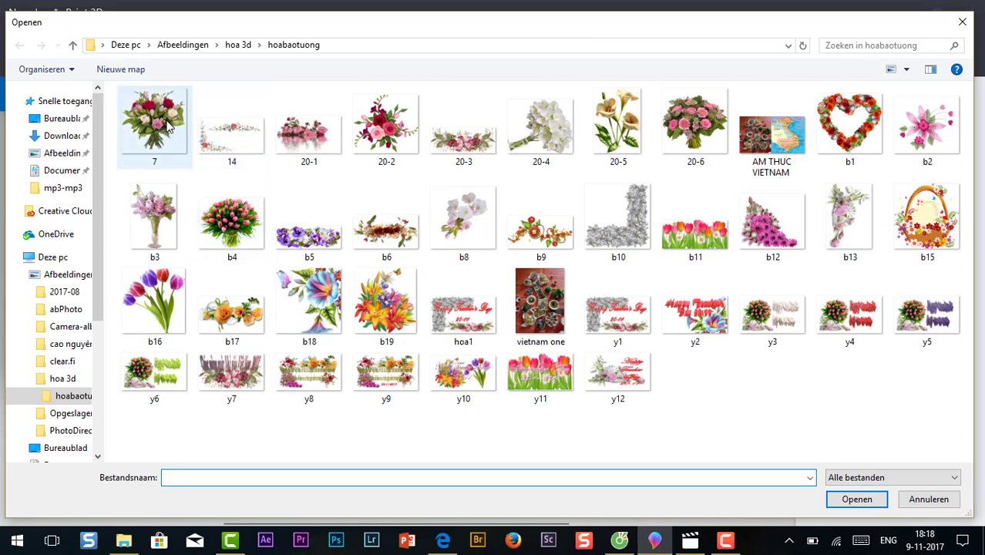
left_click(174, 149)
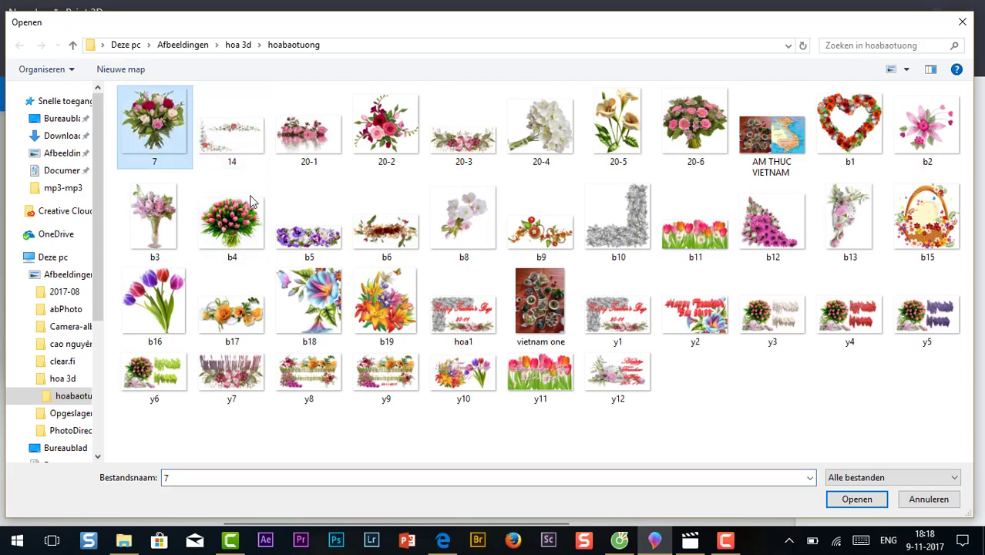
left_click(855, 500)
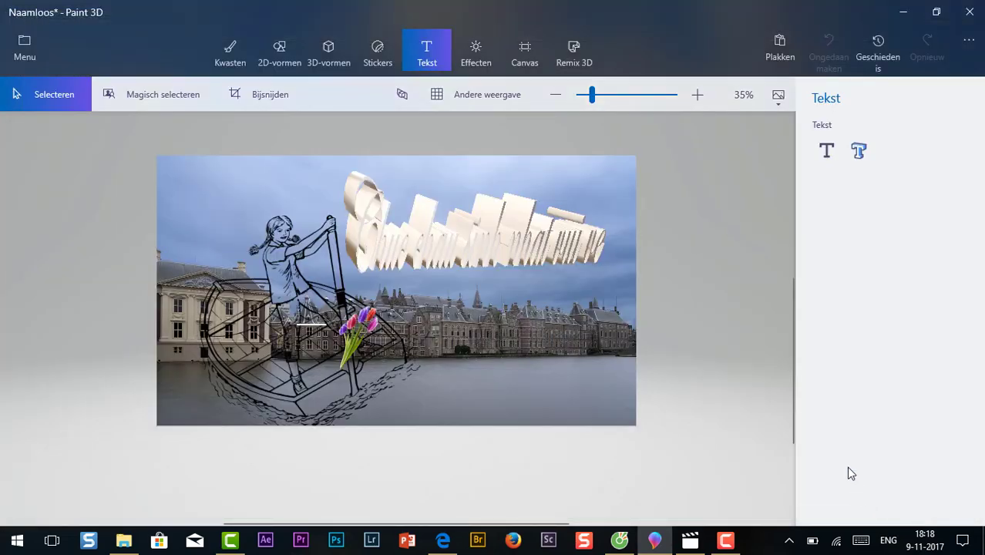
left_click_drag(402, 296, 276, 370)
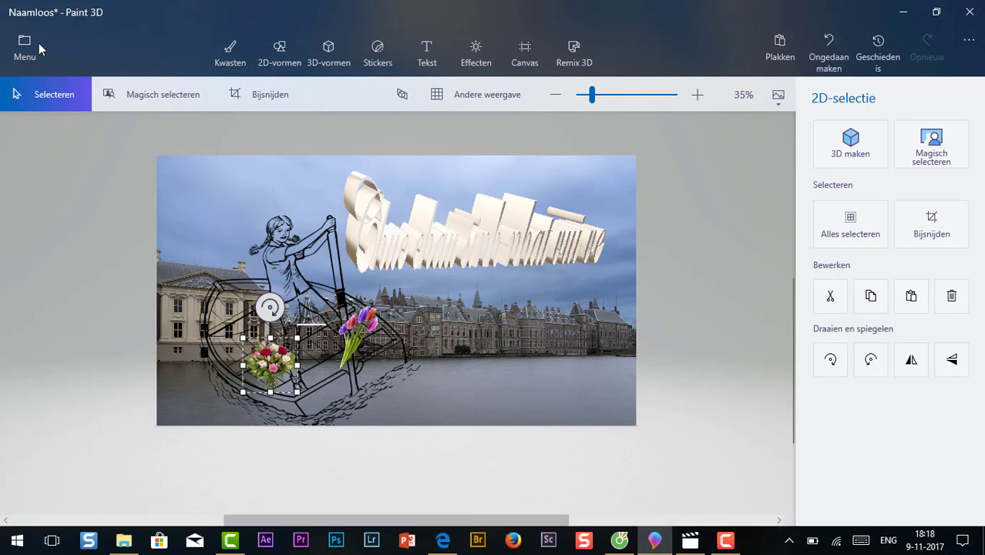
left_click_drag(266, 363, 267, 363)
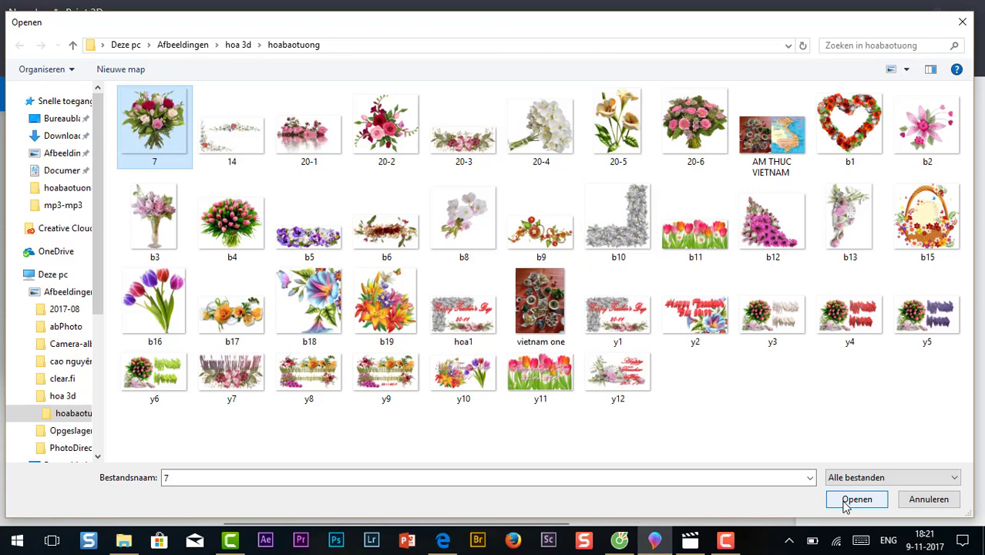
Step: Insert a second copy of bouquet picture 7, place it over the first rose bouquet in the drawn boat and deselect it
left_click(845, 500)
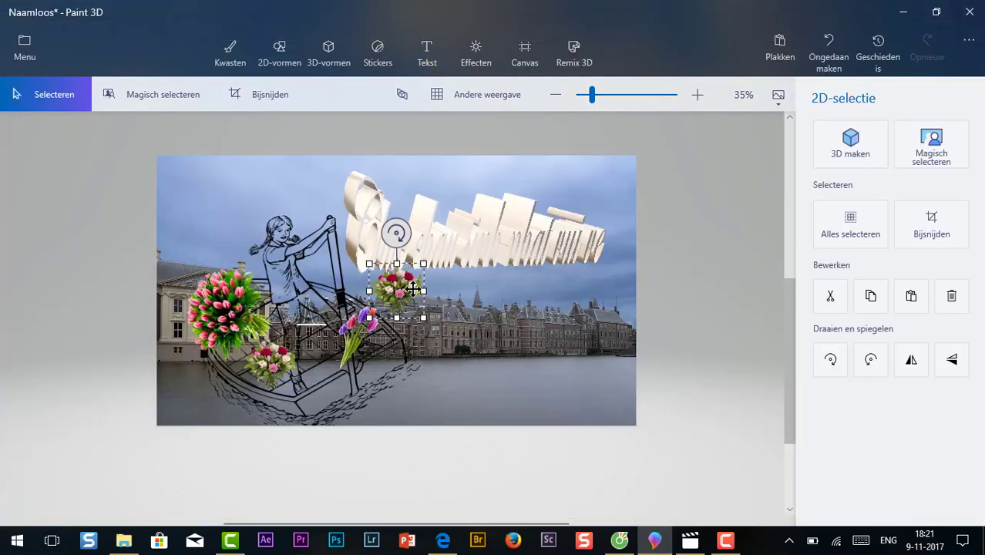
left_click_drag(412, 291, 270, 368)
key("t")
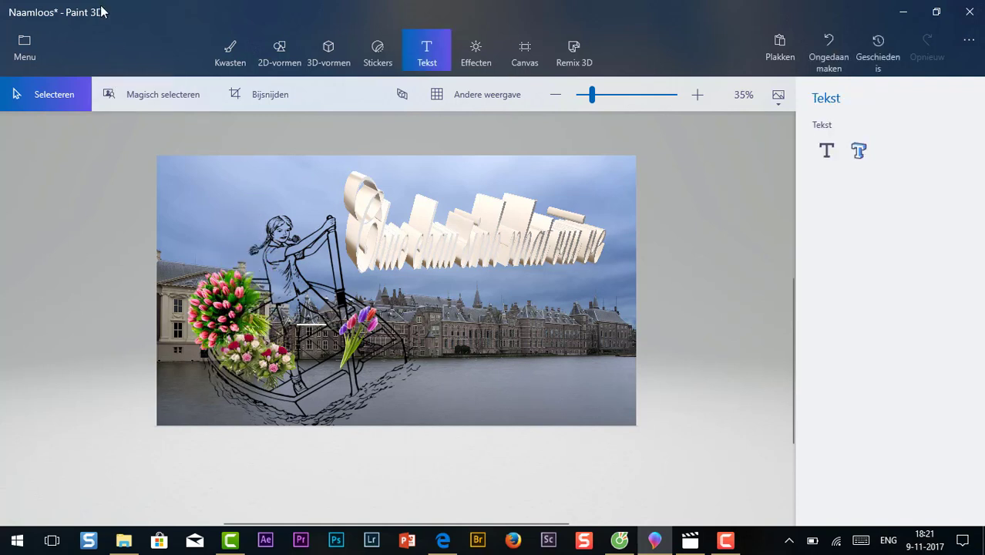
Step: Insert the colourful lily picture b19 from the hoabaotuong folder
left_click(24, 49)
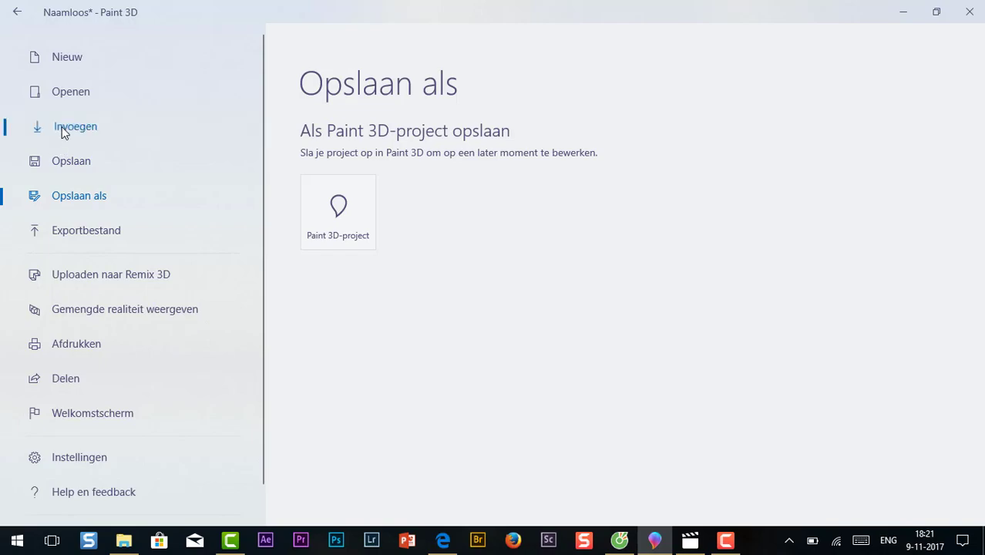
key("Escape")
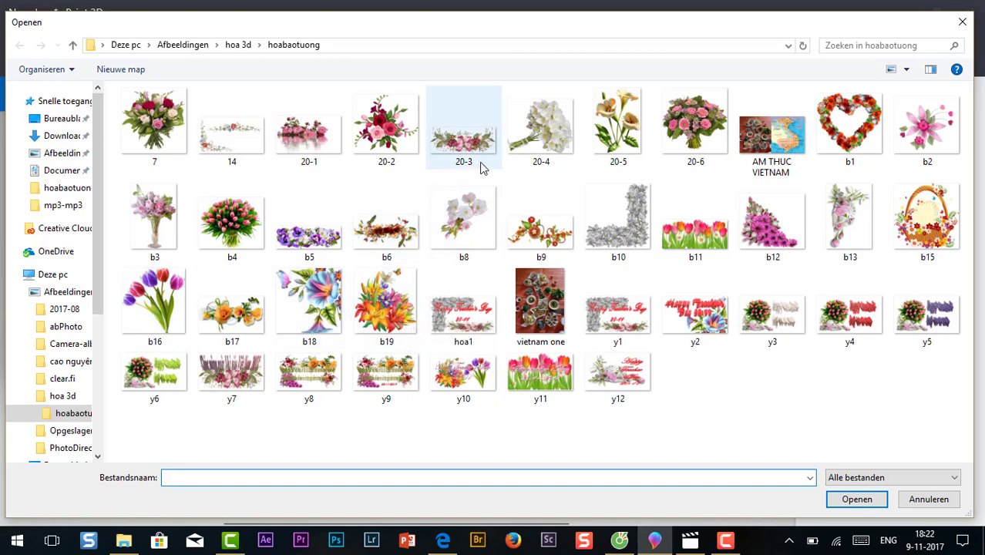
left_click(701, 122)
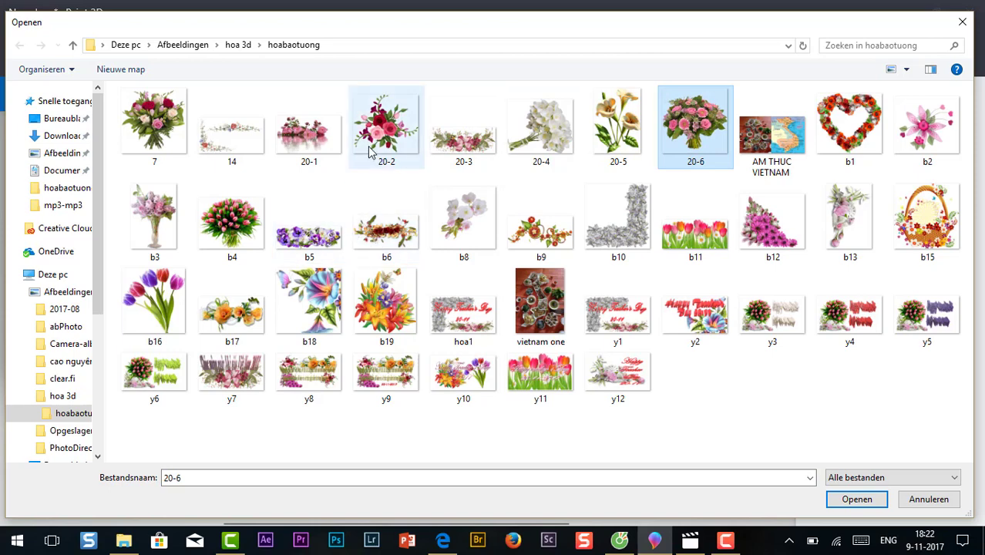
left_click(370, 152)
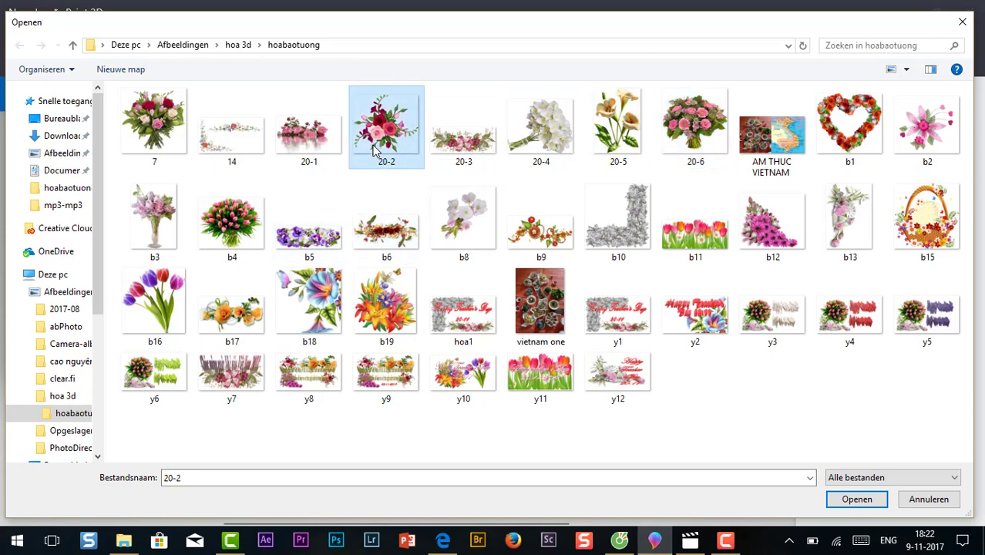
left_click(370, 318)
left_click(857, 498)
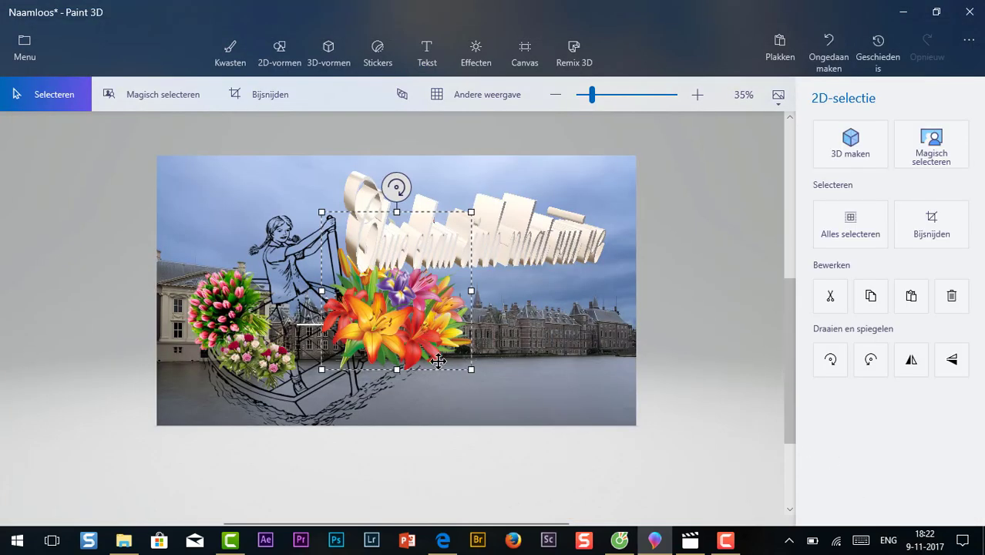
Step: Place the lily bunch in the middle of the drawn boat, beside the rose bouquets, and deselect it
left_click_drag(387, 337, 321, 385)
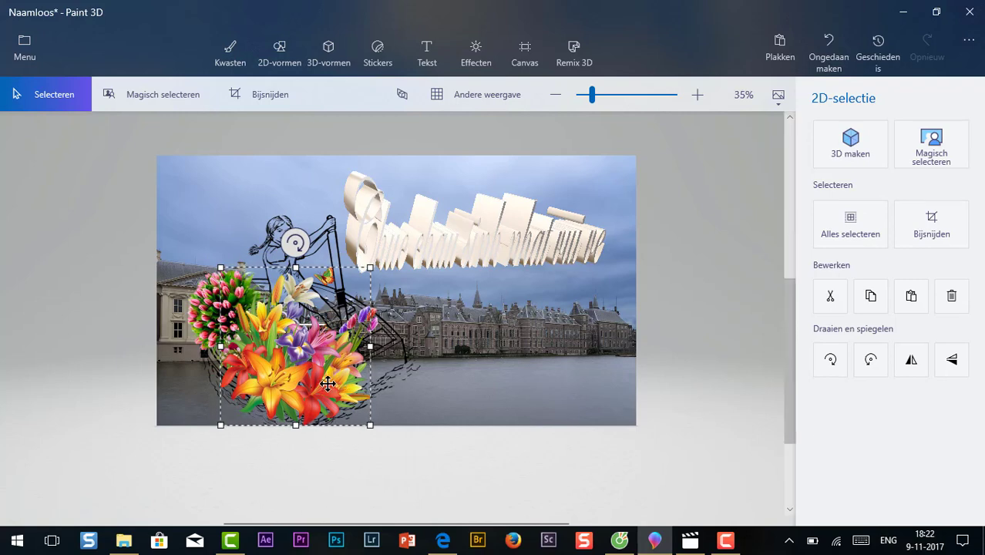
left_click_drag(319, 376, 352, 375)
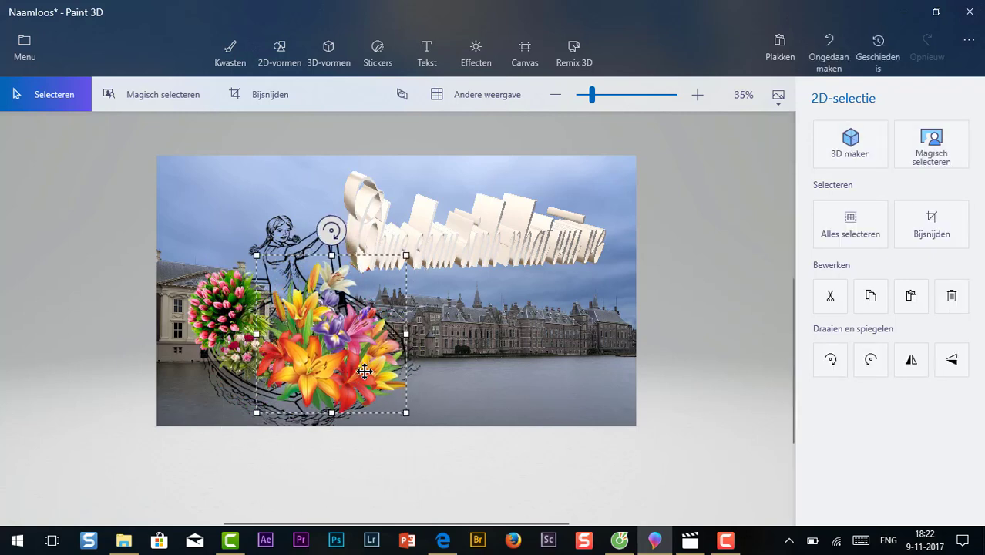
key("t")
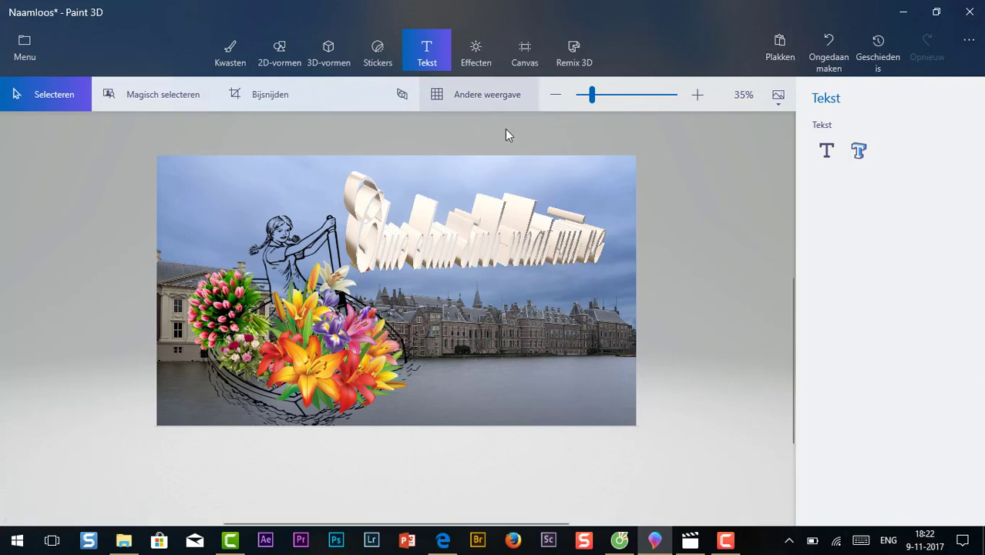
Step: Search the Remix 3D online models for "boot"
left_click(575, 55)
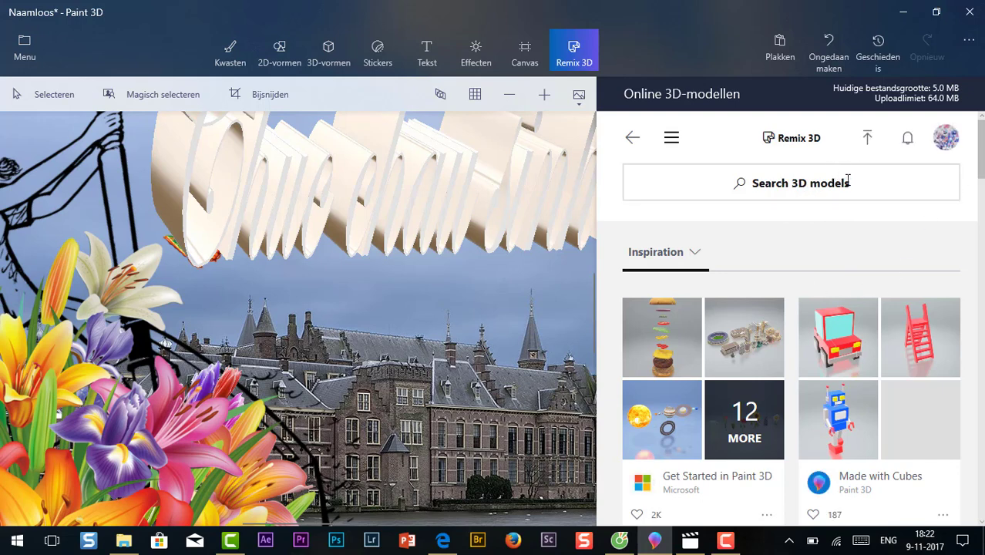
left_click(854, 183)
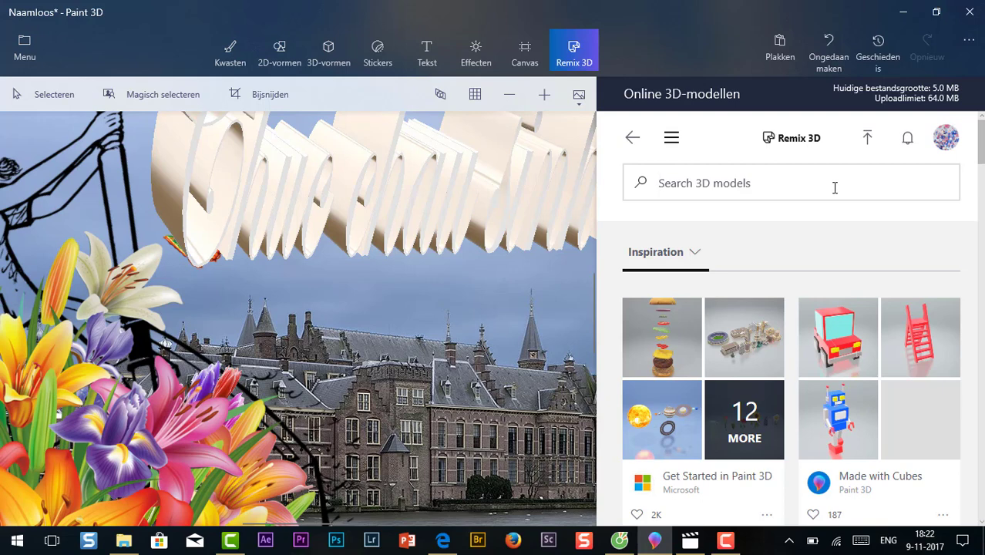
type("boot")
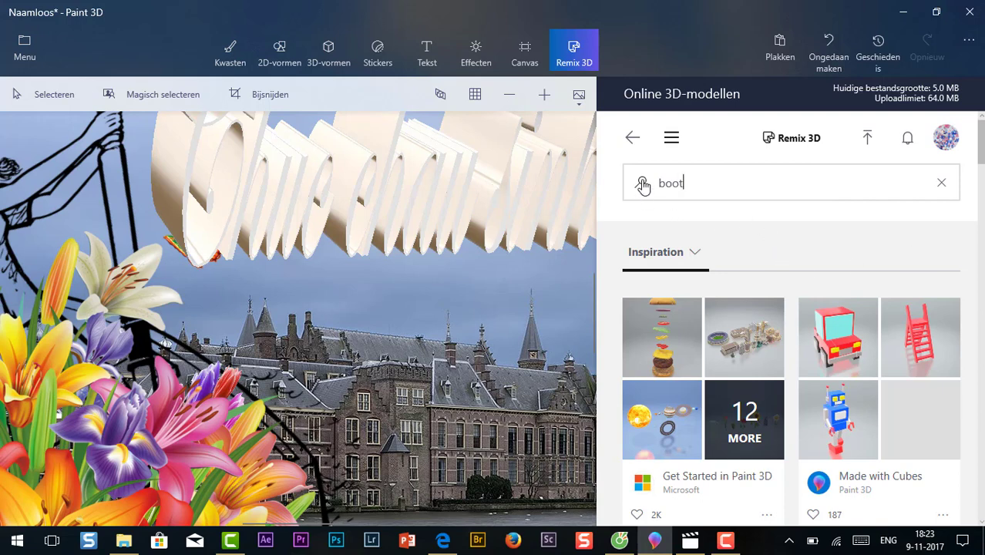
left_click(643, 185)
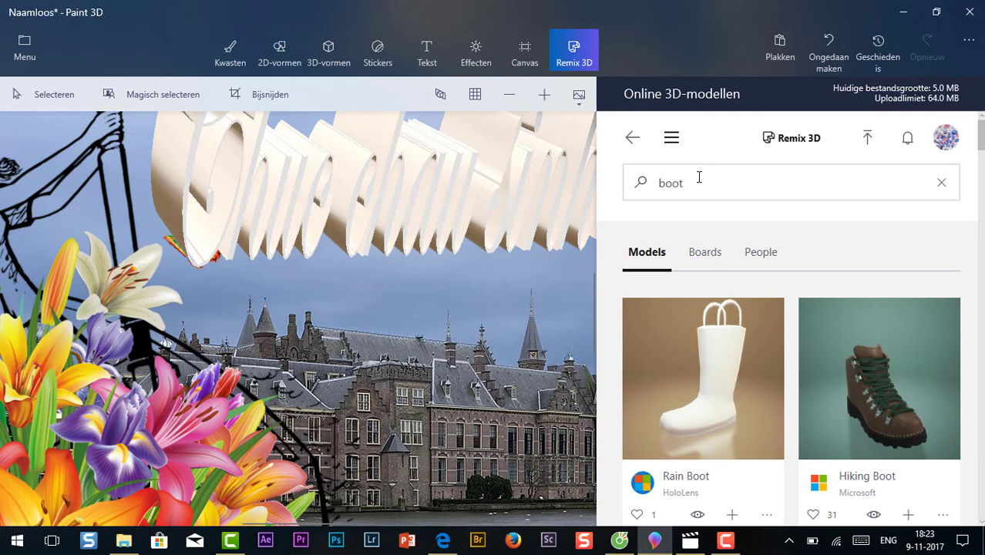
Step: Search the online 3D models for "roeiboot" and insert Microsoft's red, white and blue Fishing Boat with the cabin
double_click(662, 183)
key("BackSpace")
type("hei")
left_click(642, 185)
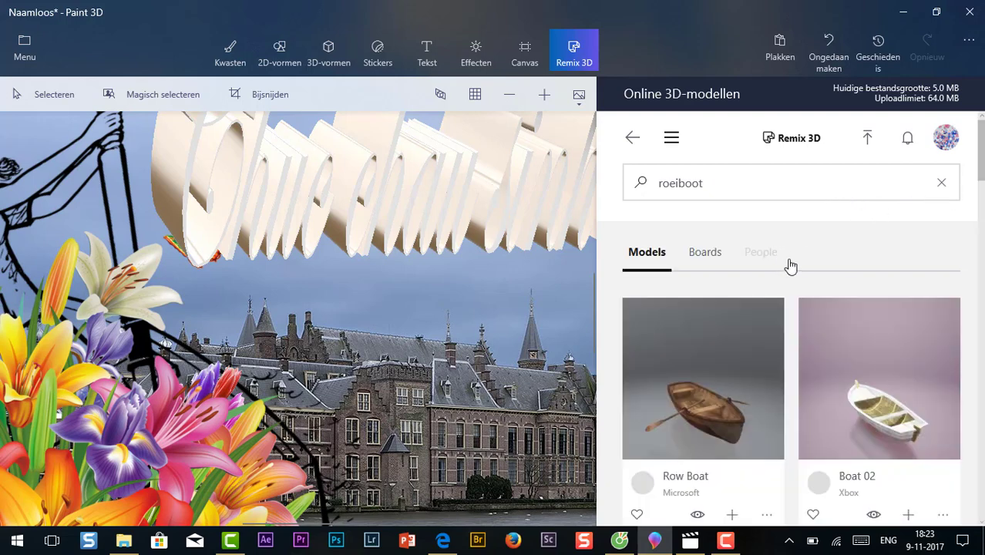
scroll(809, 265, "down", 2)
scroll(848, 266, "down", 2)
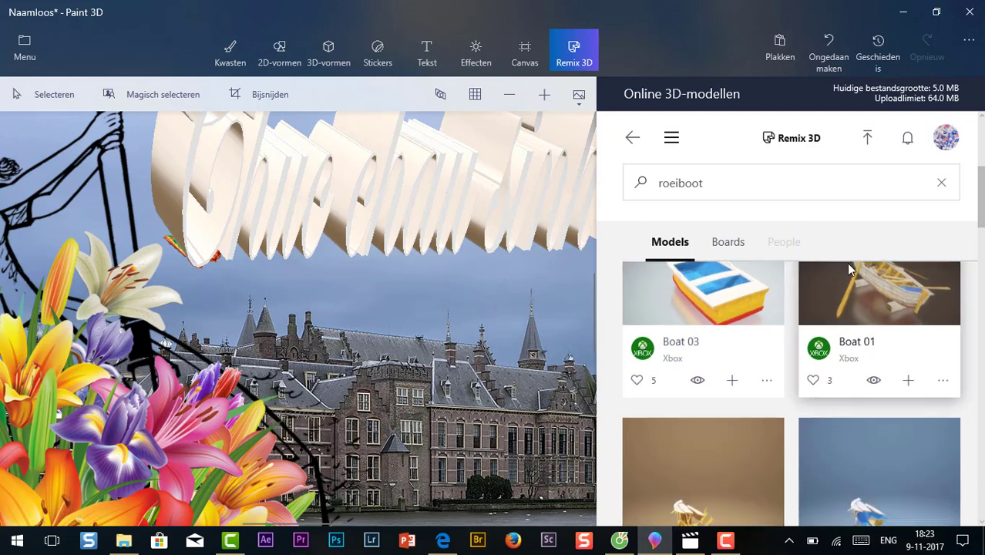
scroll(849, 268, "down", 3)
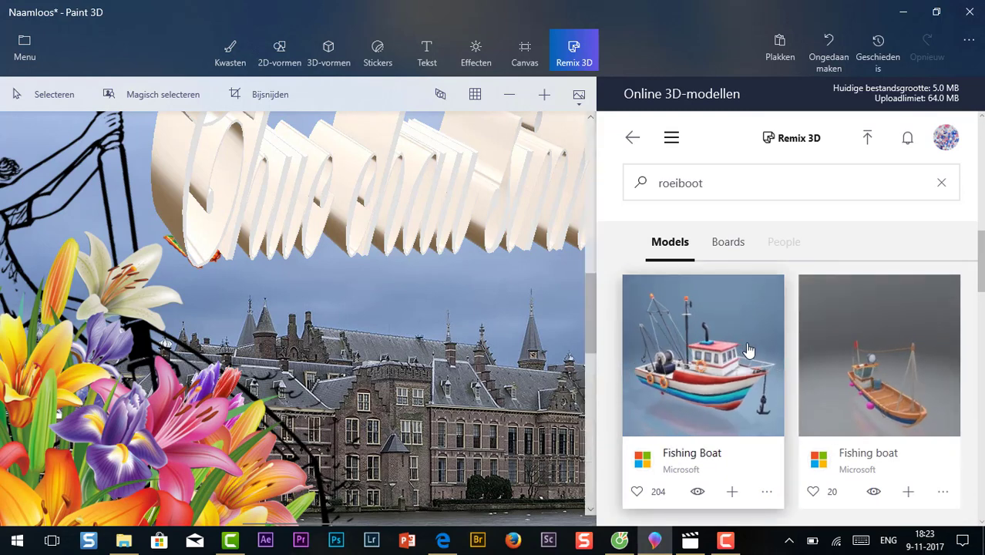
scroll(748, 351, "down", 3)
scroll(777, 332, "up", 3)
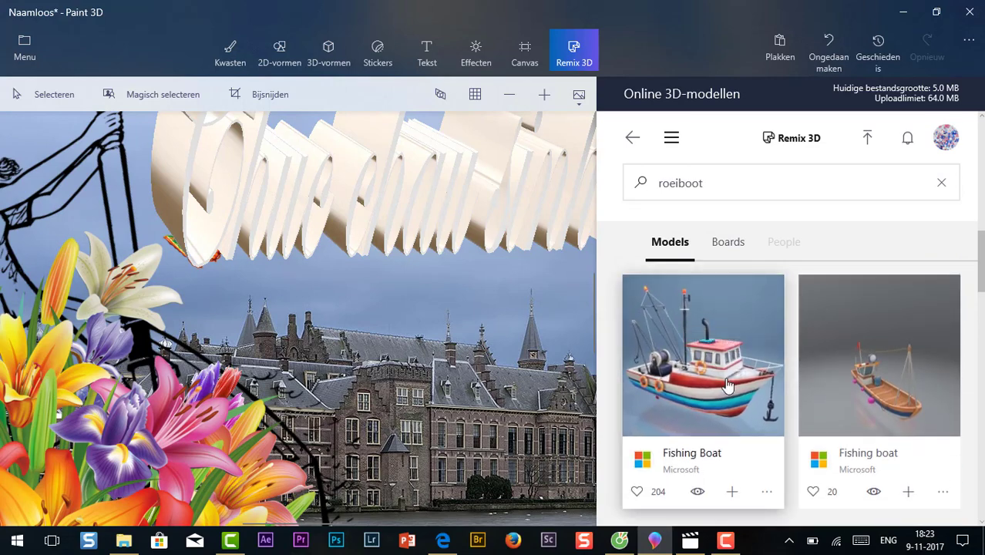
left_click(727, 385)
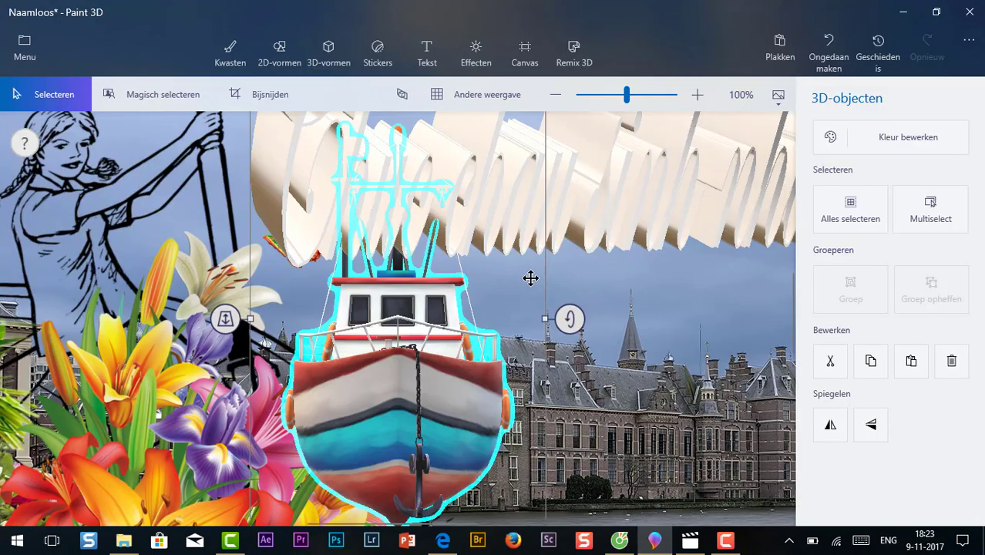
Step: Turn the fishing boat to a slightly tilted side view with its bow toward the flowers, place it on the water and deselect it
left_click_drag(473, 410, 660, 475)
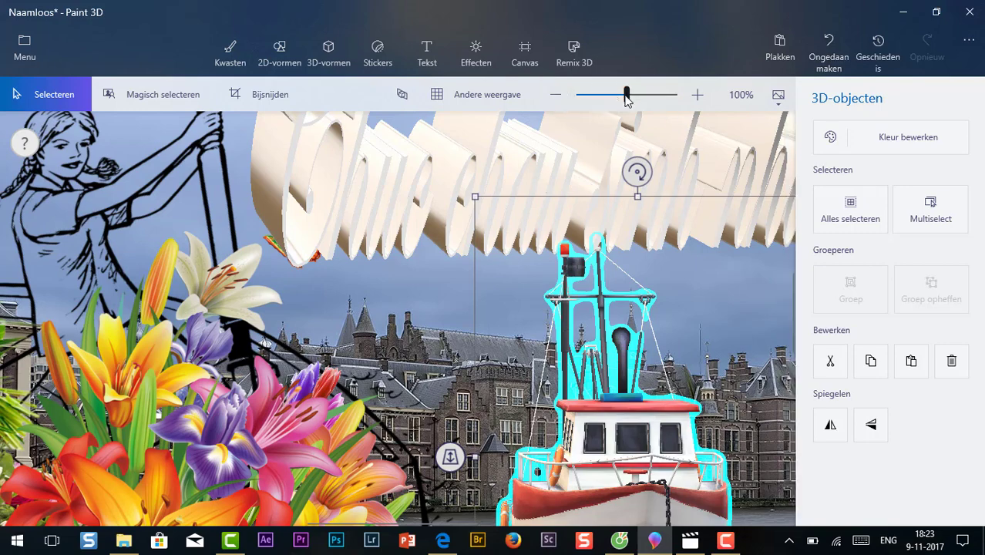
left_click_drag(615, 101, 599, 100)
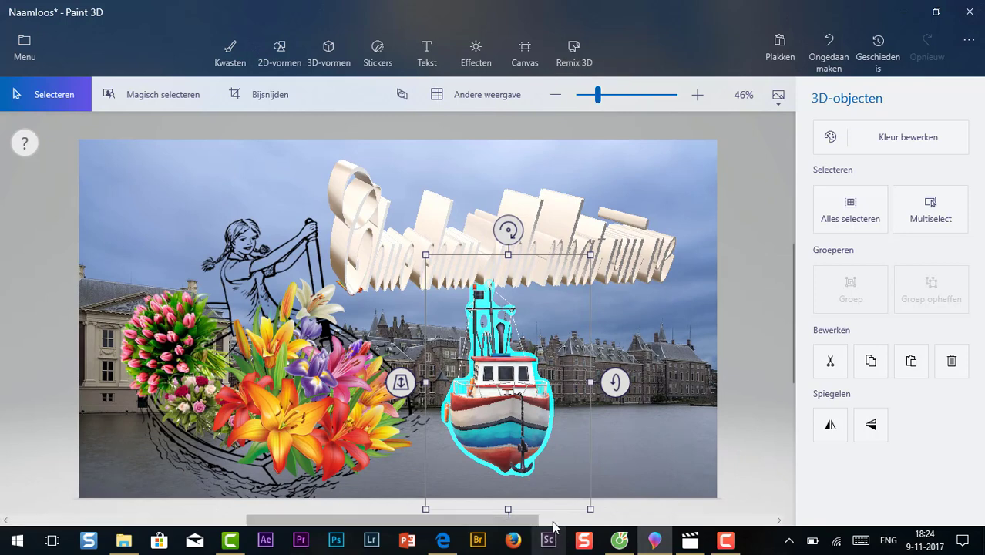
left_click_drag(619, 375, 588, 378)
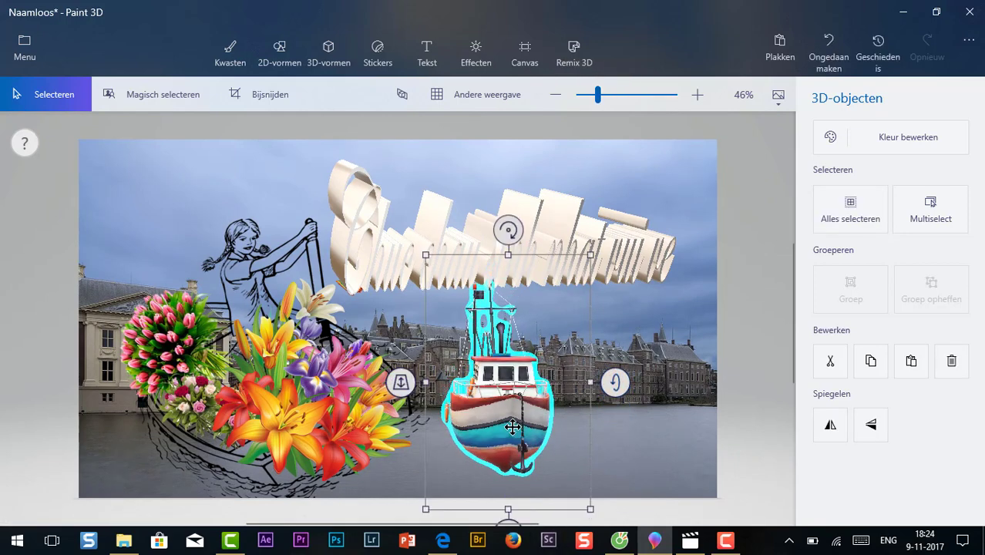
left_click_drag(511, 512, 539, 328)
left_click_drag(535, 420, 446, 409)
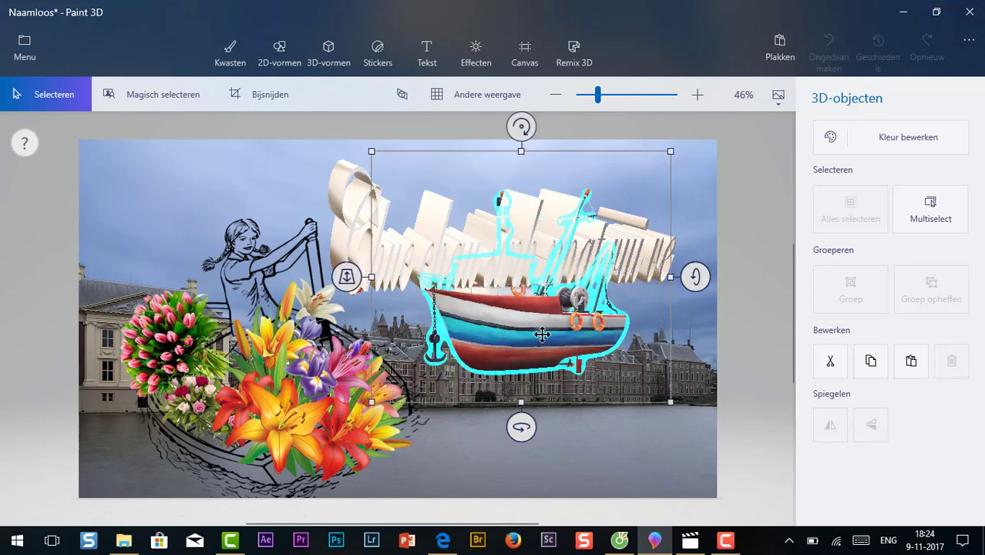
left_click_drag(532, 324, 566, 392)
left_click_drag(553, 425, 557, 412)
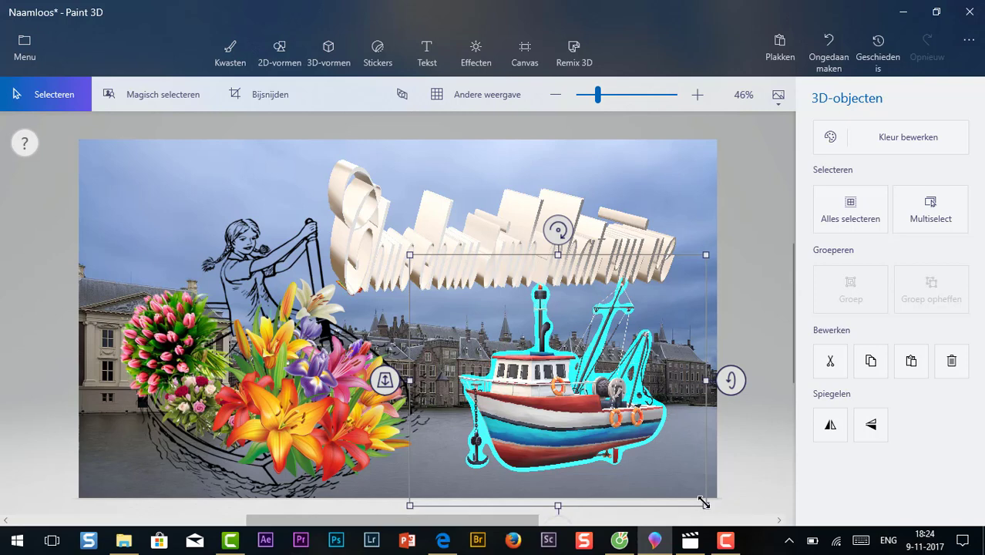
key("t")
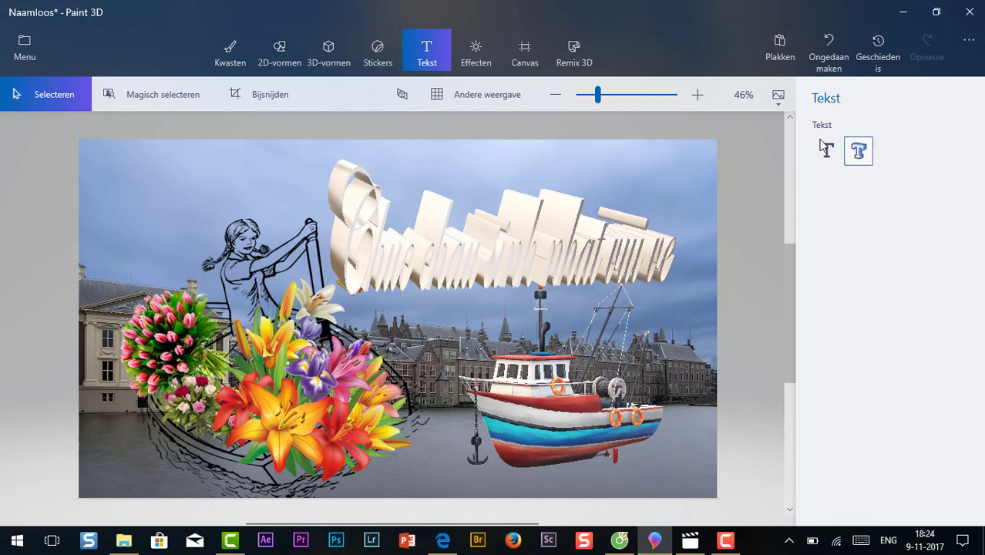
Step: Search the Remix 3D models for "taart" and insert the Happy Birthday cake with candles and coffee cups
left_click(562, 53)
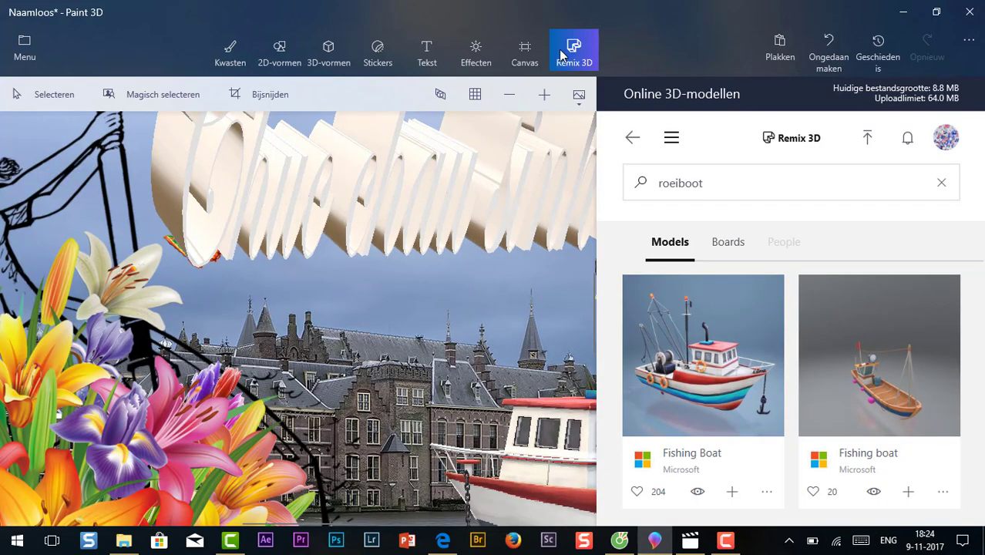
left_click_drag(710, 184, 657, 197)
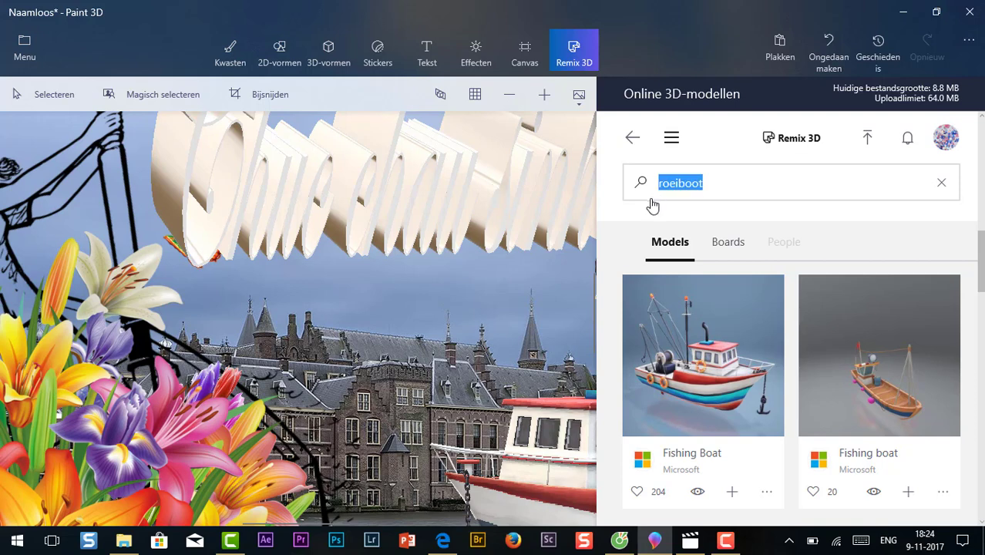
type("t")
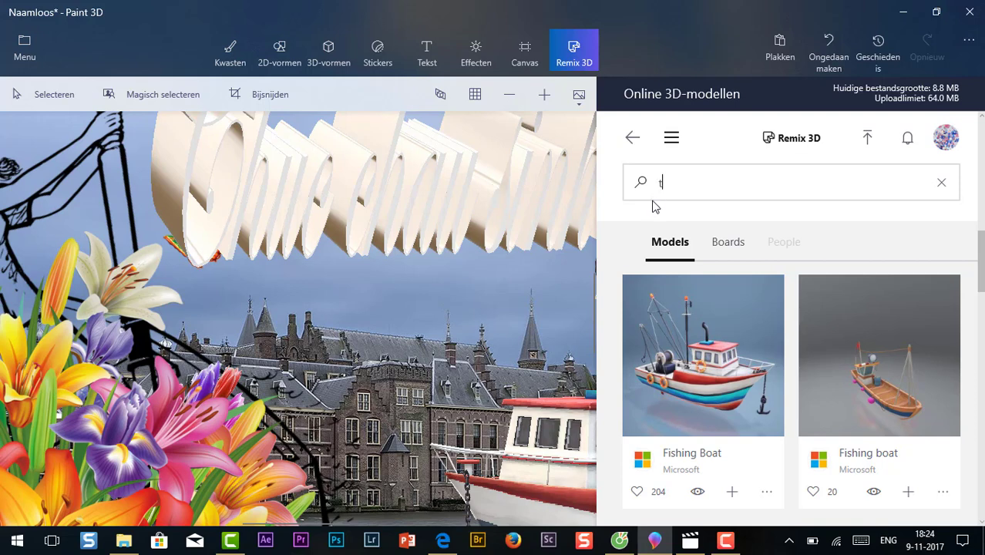
type("aart")
left_click(639, 185)
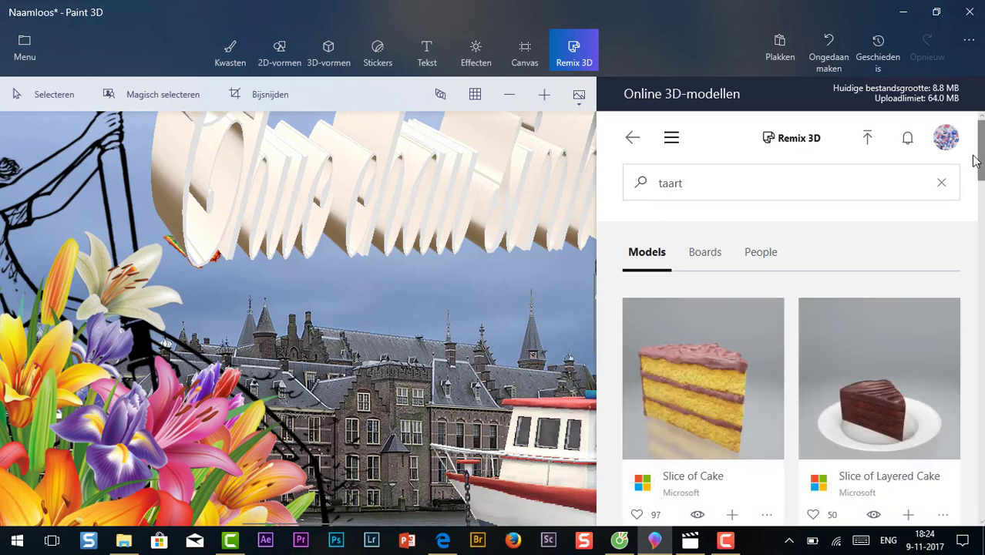
left_click_drag(984, 158, 980, 449)
scroll(971, 379, "up", 5)
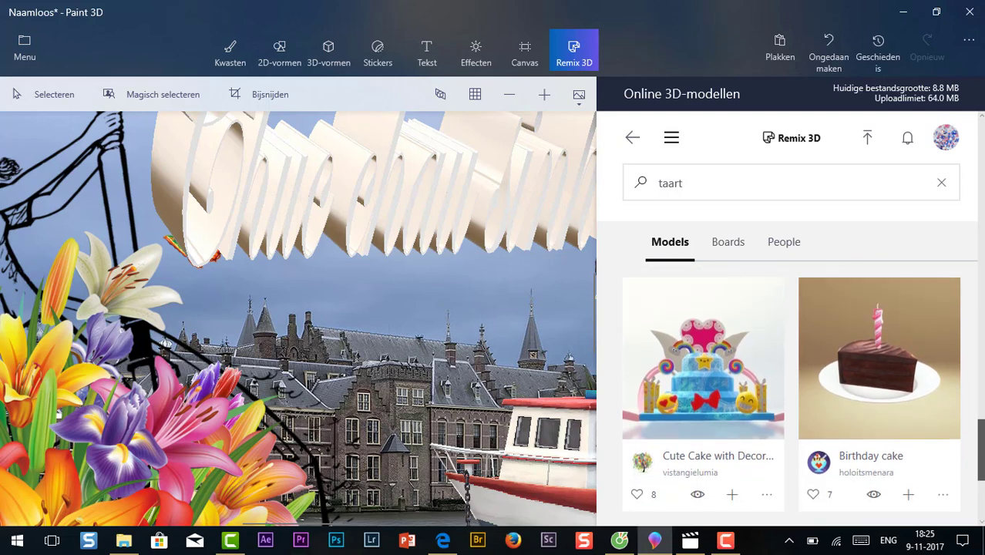
scroll(971, 380, "down", 4)
left_click(879, 455)
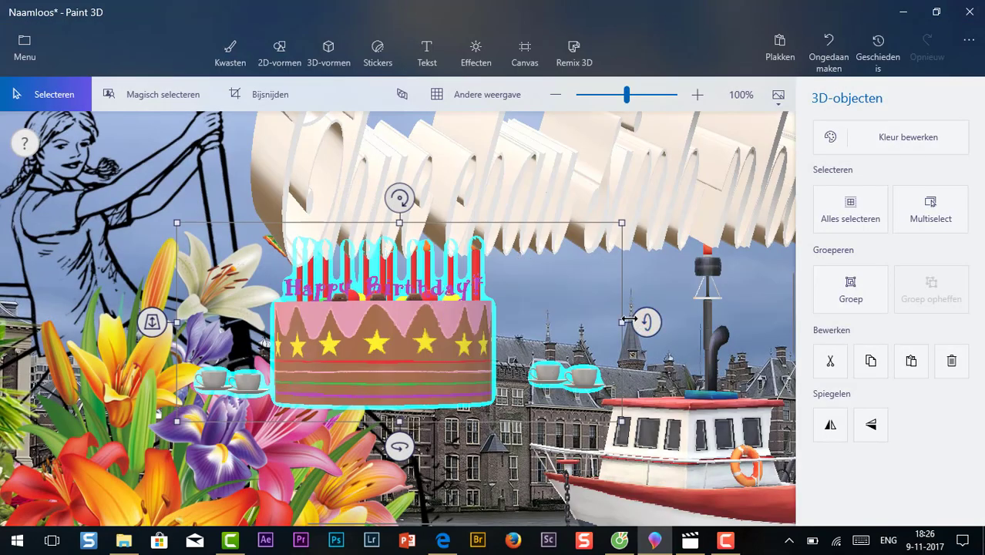
Step: Shrink the birthday cake, place it on the fishing boat's cabin roof and adjust its forward tilt
left_click_drag(647, 323, 636, 339)
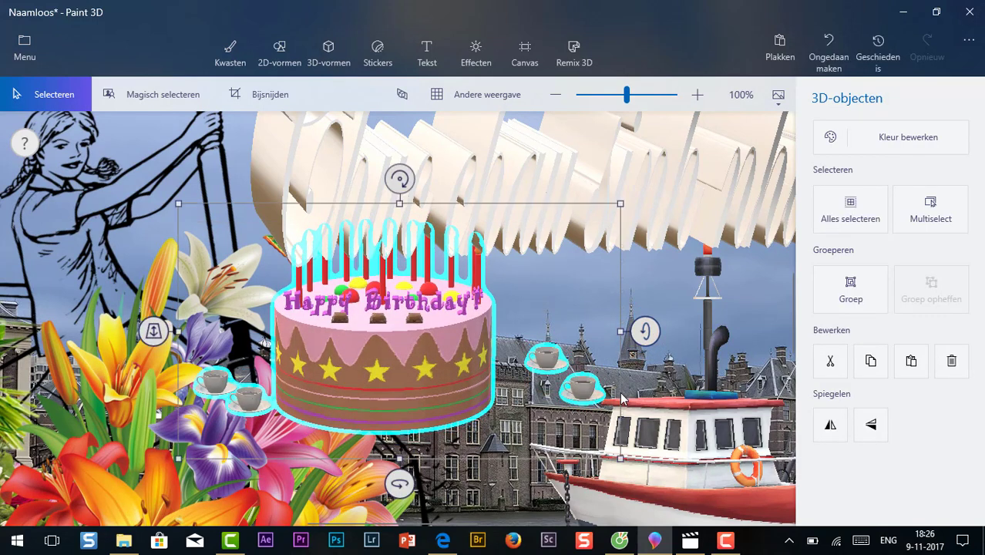
left_click_drag(607, 457, 705, 382)
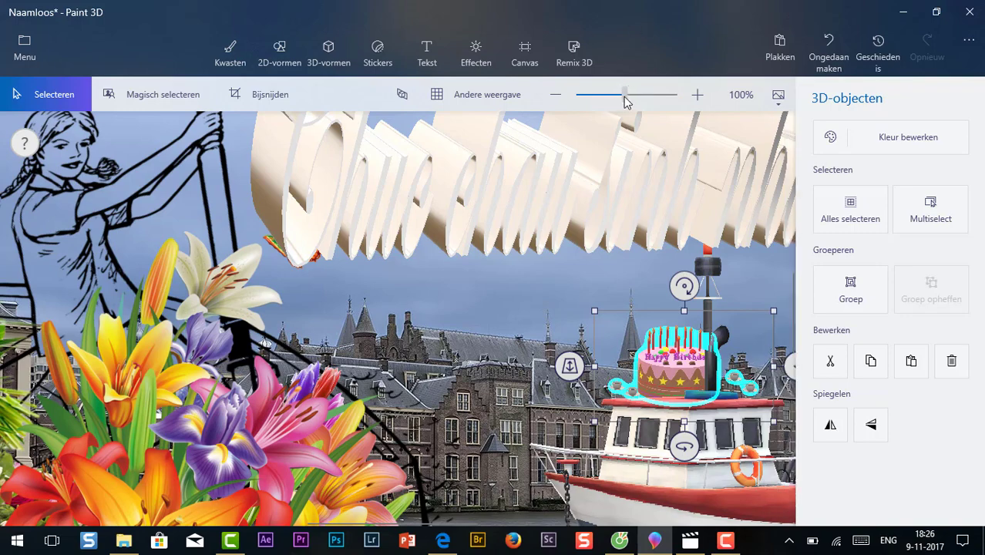
left_click_drag(624, 99, 619, 96)
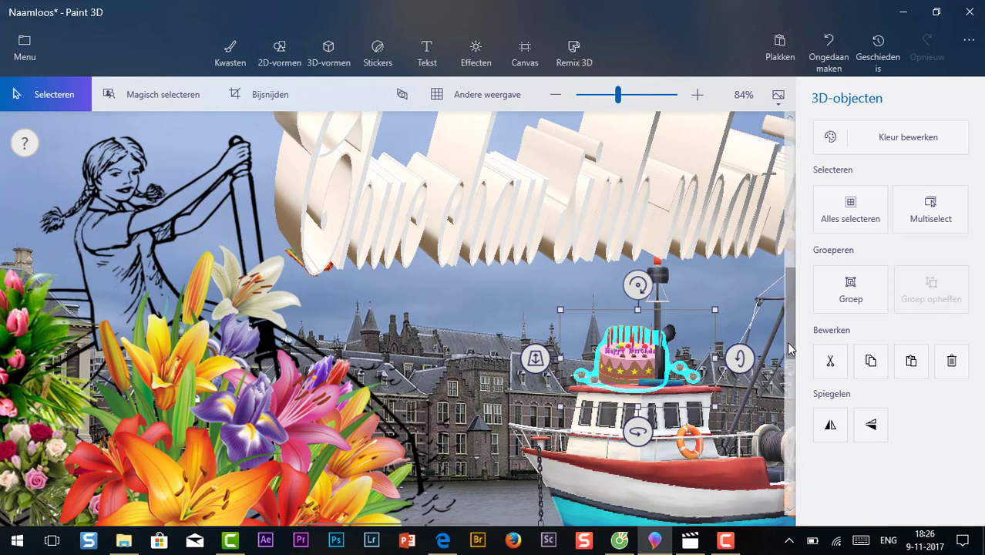
left_click_drag(740, 358, 741, 355)
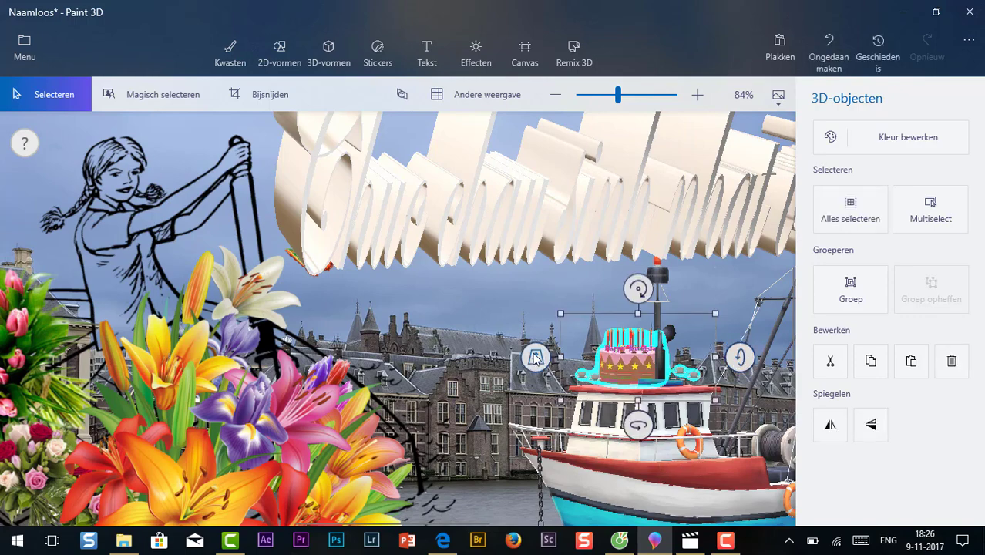
Step: Fine-tune the birthday cake's depth and forward tilt on the fishing boat's cabin roof and deselect it
left_click_drag(536, 357, 647, 293)
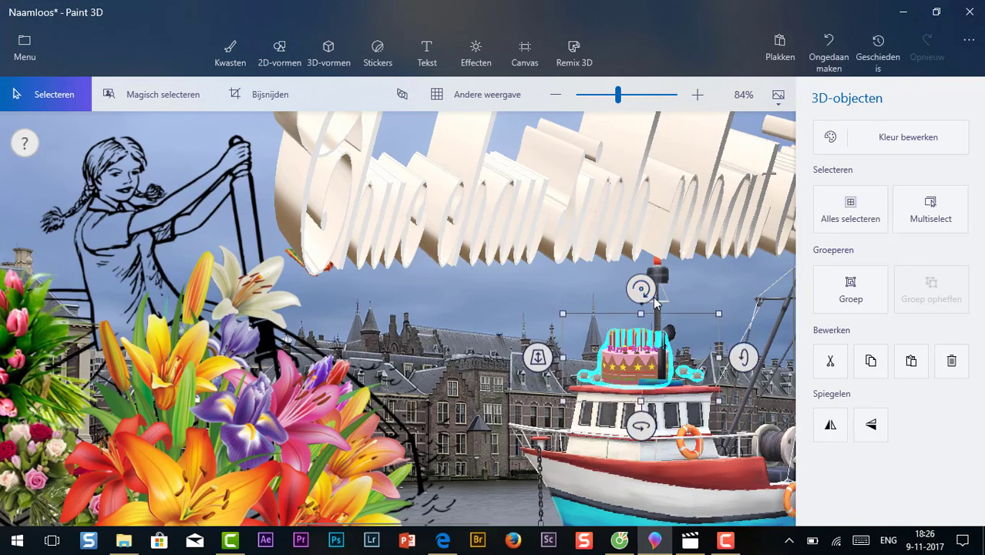
left_click_drag(744, 356, 744, 358)
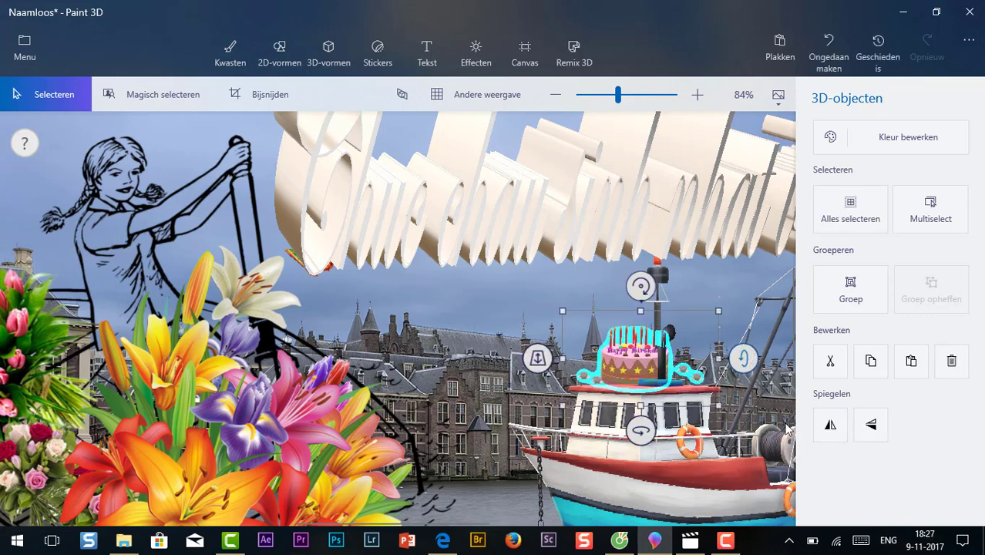
left_click(426, 53)
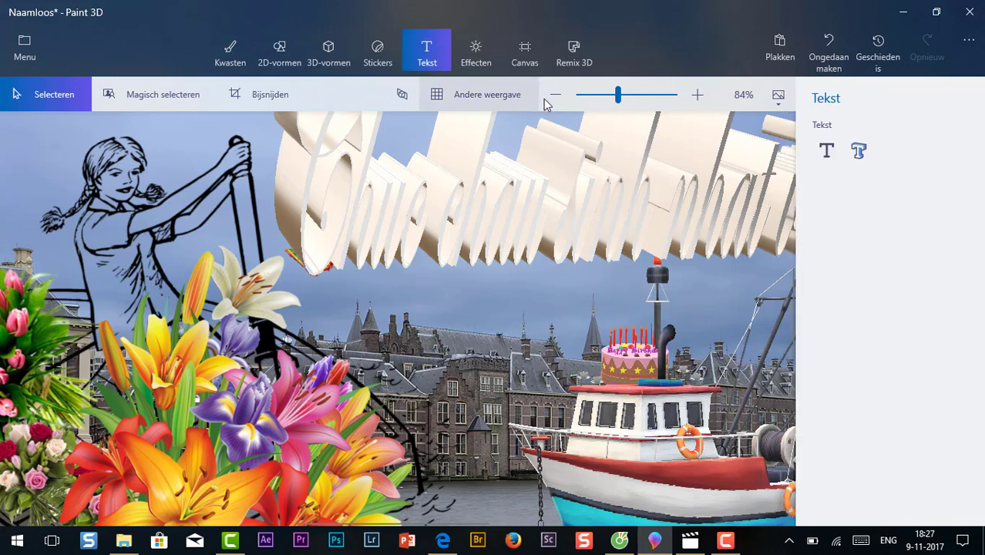
Step: Add a planet sticker at the first letters of the 3D text, shrink it and stamp it there
left_click_drag(621, 94, 599, 100)
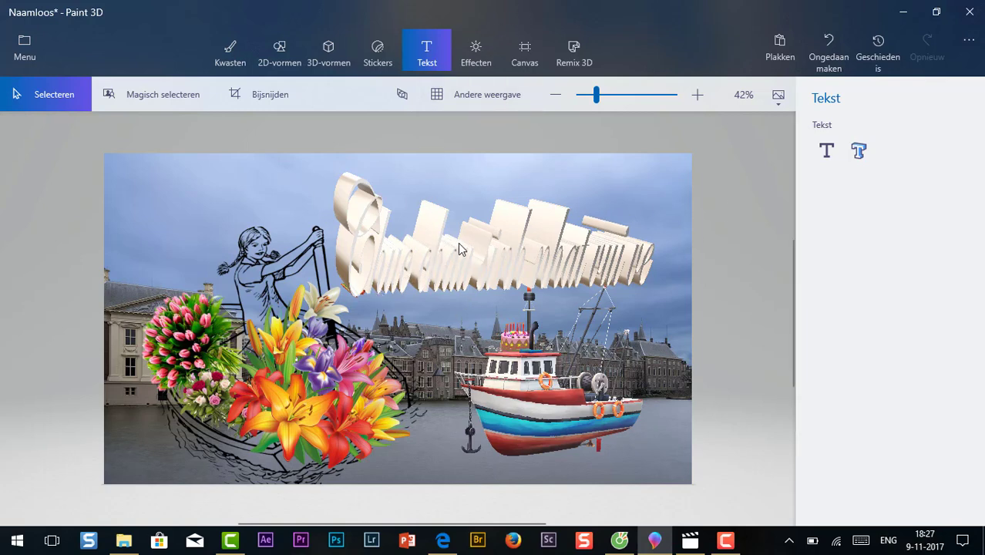
left_click(377, 49)
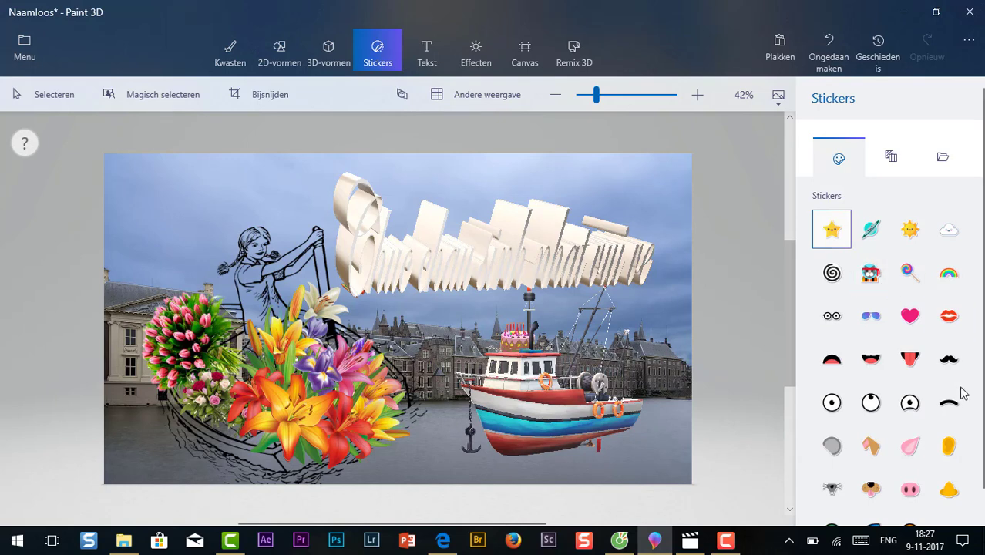
scroll(949, 358, "down", 1)
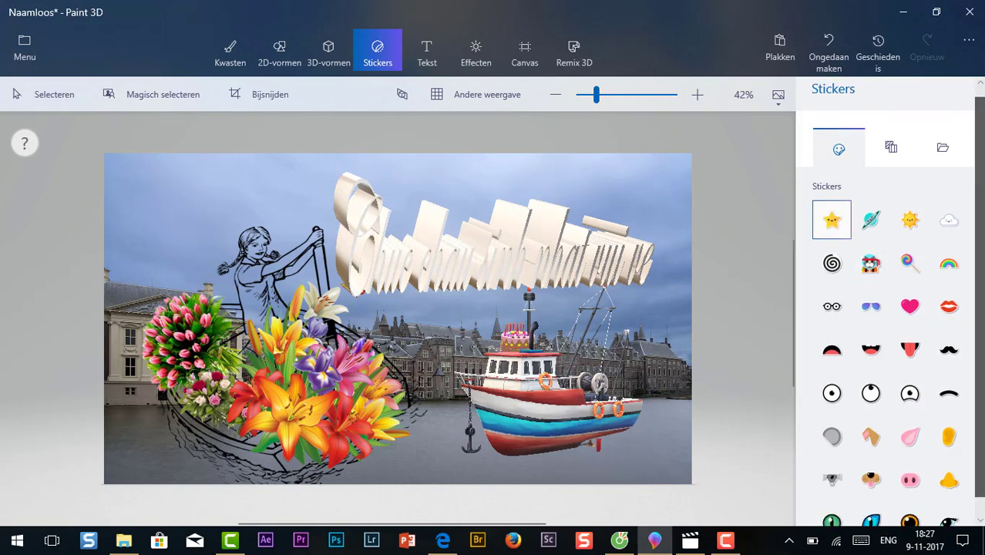
scroll(887, 309, "down", 1)
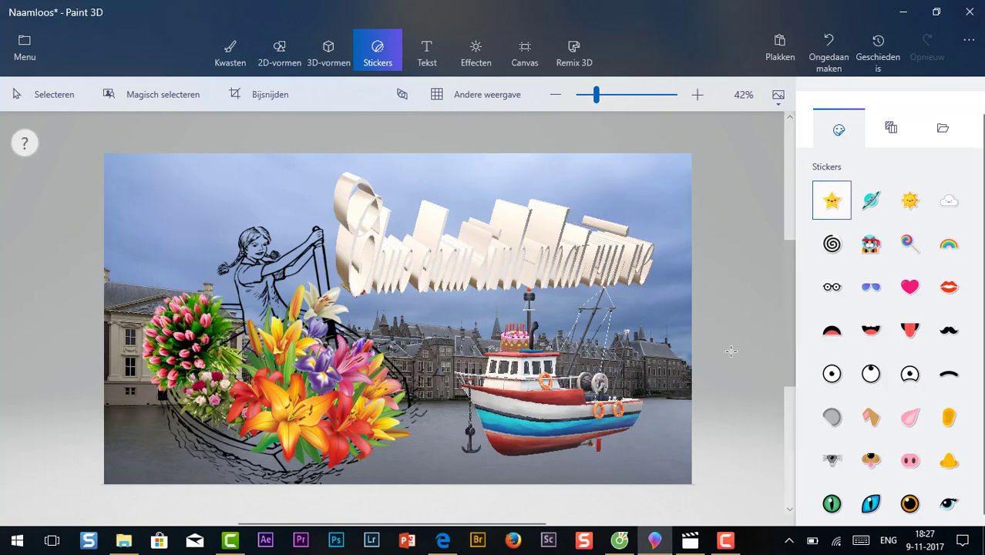
left_click(875, 207)
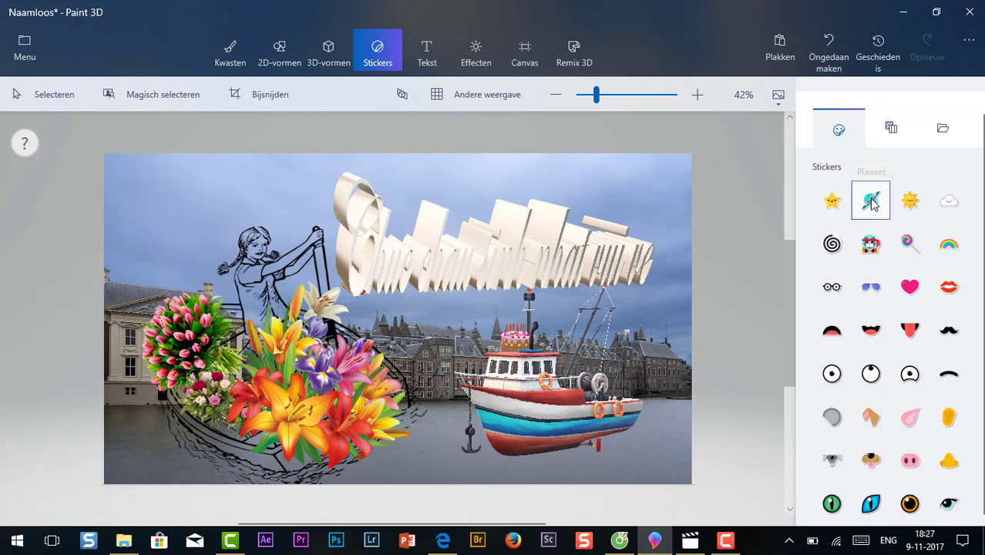
left_click(401, 226)
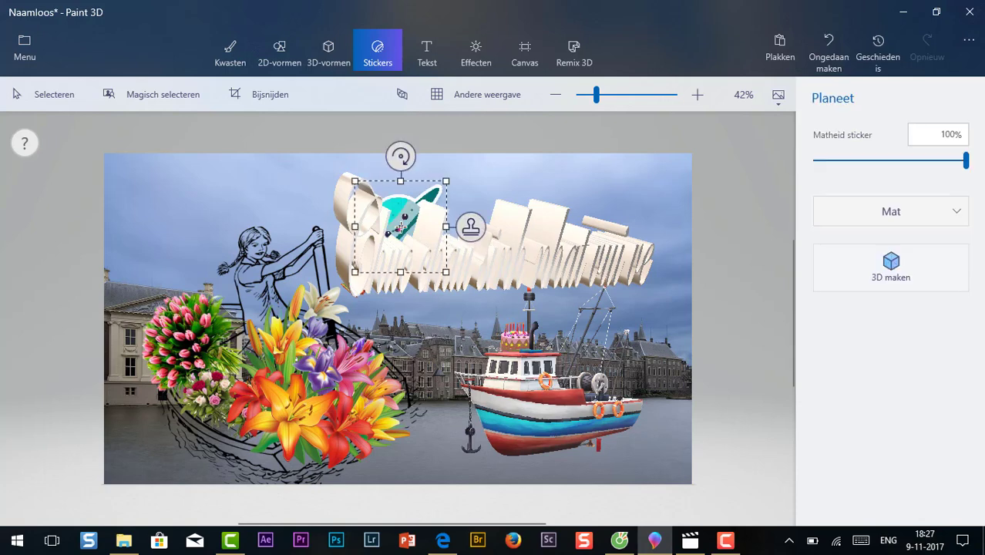
left_click_drag(442, 266, 426, 220)
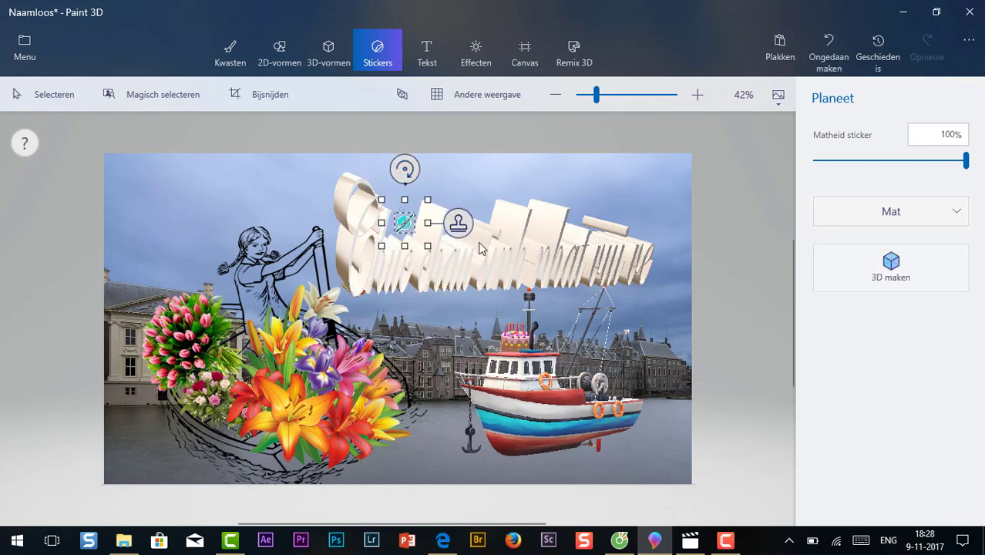
left_click(461, 226)
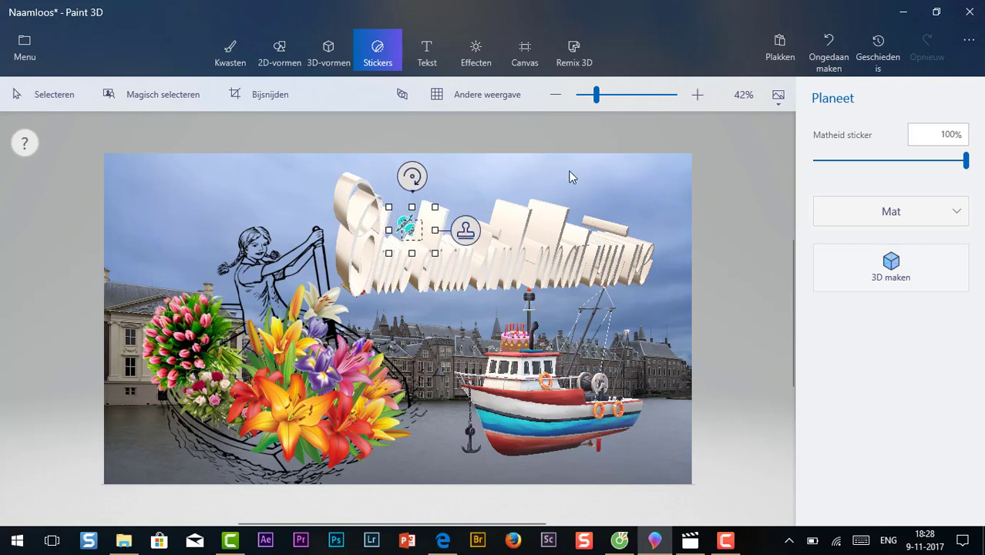
Step: Stamp a second planet sticker just beside the first and move the 3D text down over the fishing boat
left_click(469, 234)
left_click(754, 239)
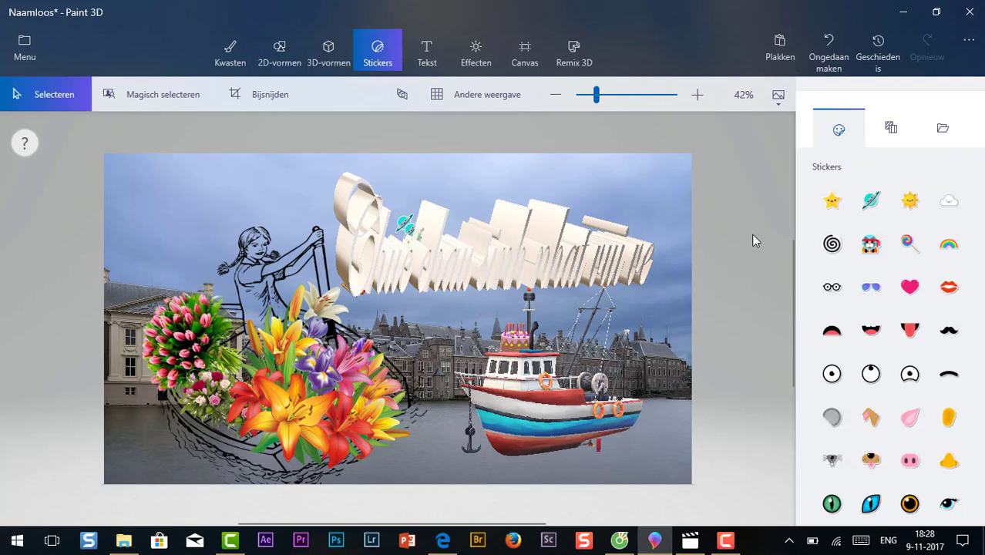
left_click(414, 238)
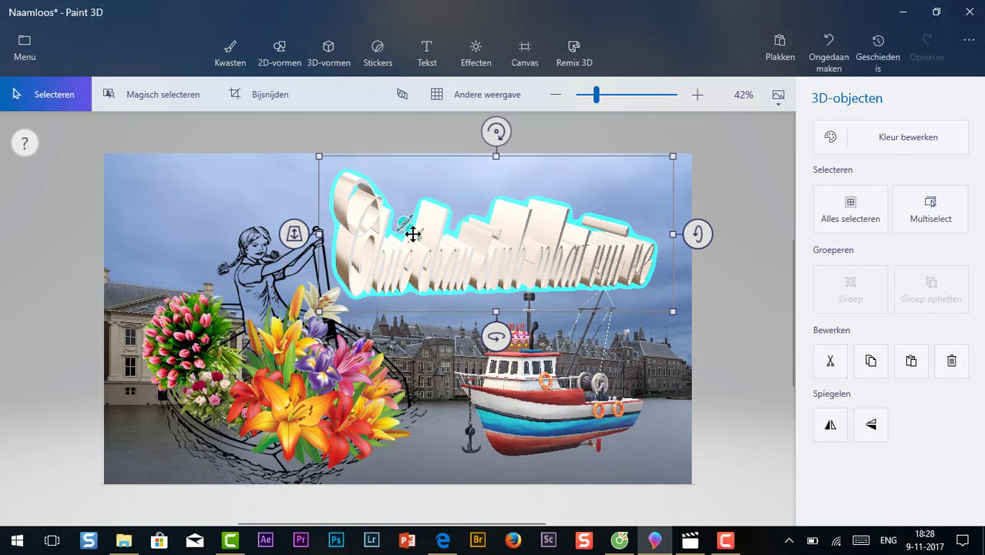
left_click_drag(404, 227, 506, 375)
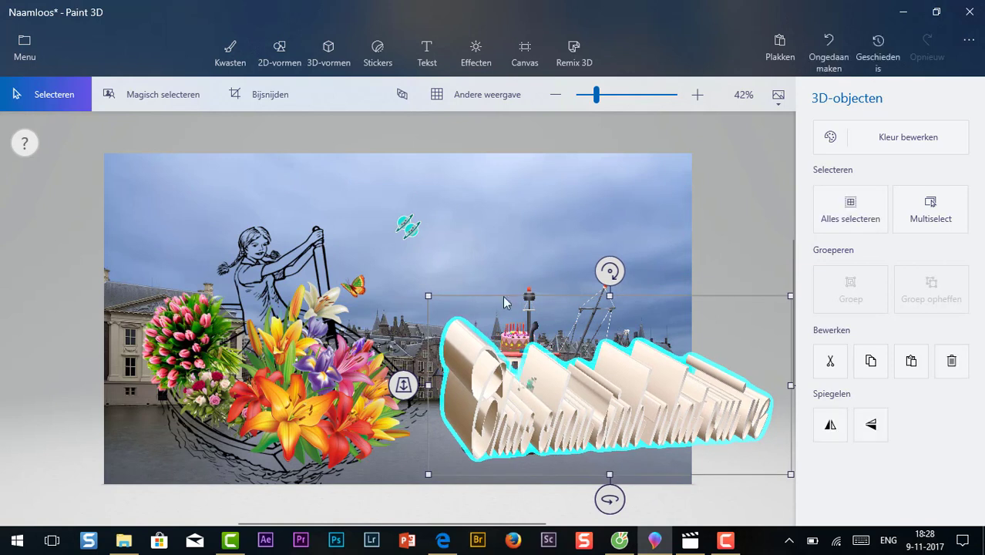
left_click(411, 232)
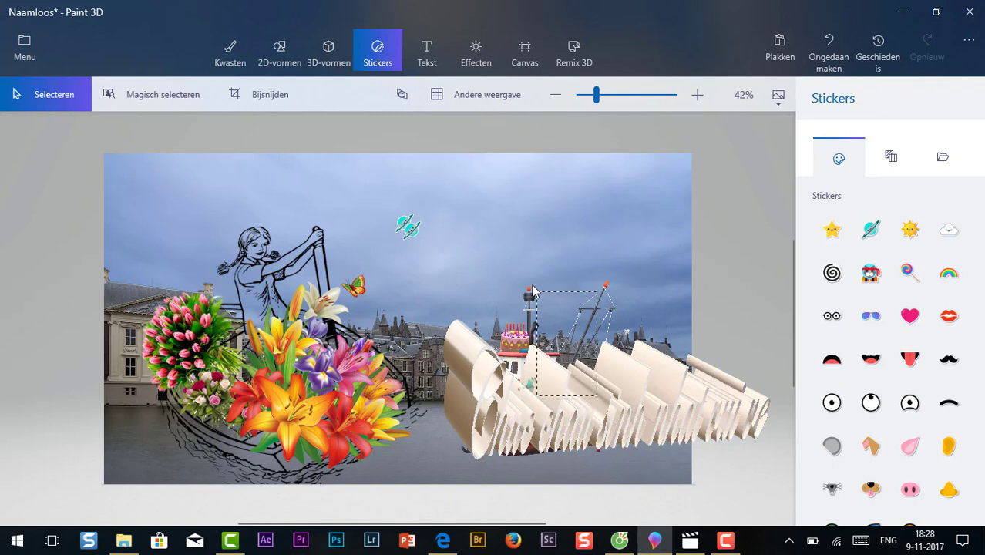
Step: Undo the 3D text's move and the second planet stamp, keeping only the first planet
left_click(831, 43)
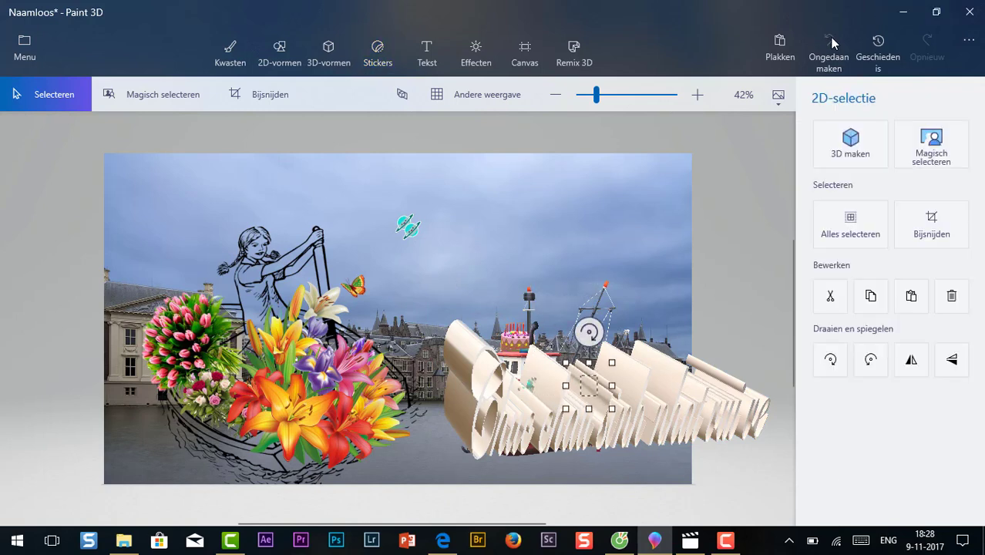
left_click(831, 44)
left_click(831, 44)
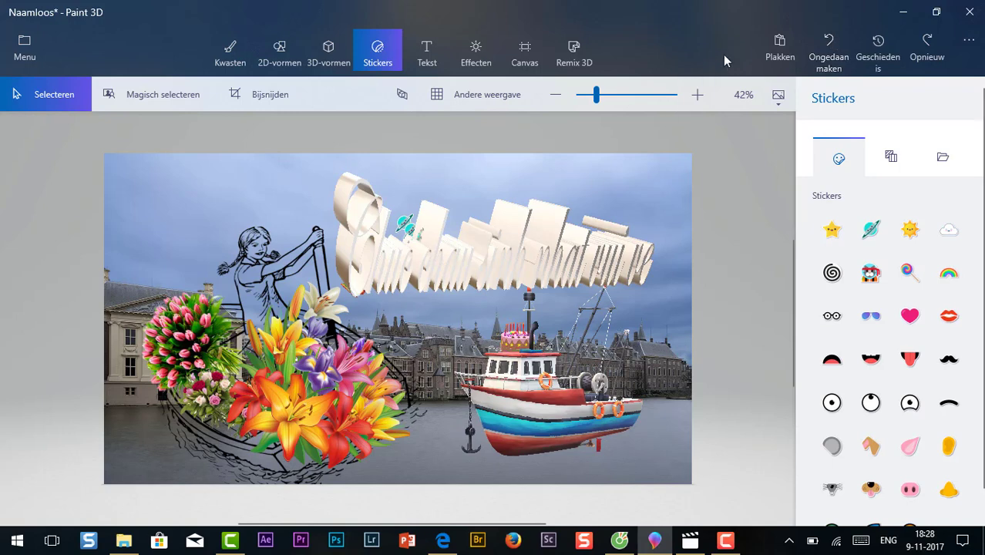
left_click(831, 43)
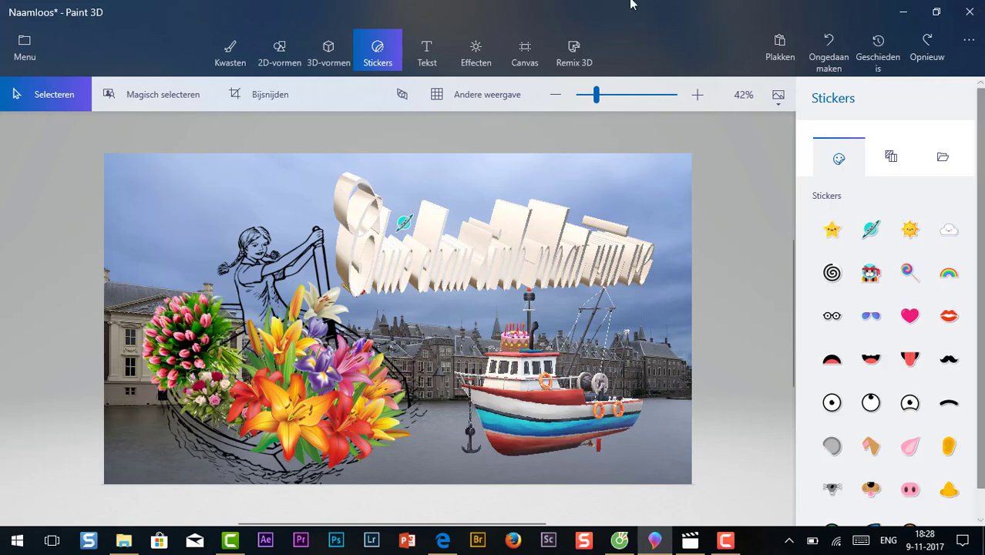
Step: Search the online Remix 3D models for "bird" and insert Microsoft's white Peace Dove
left_click(576, 51)
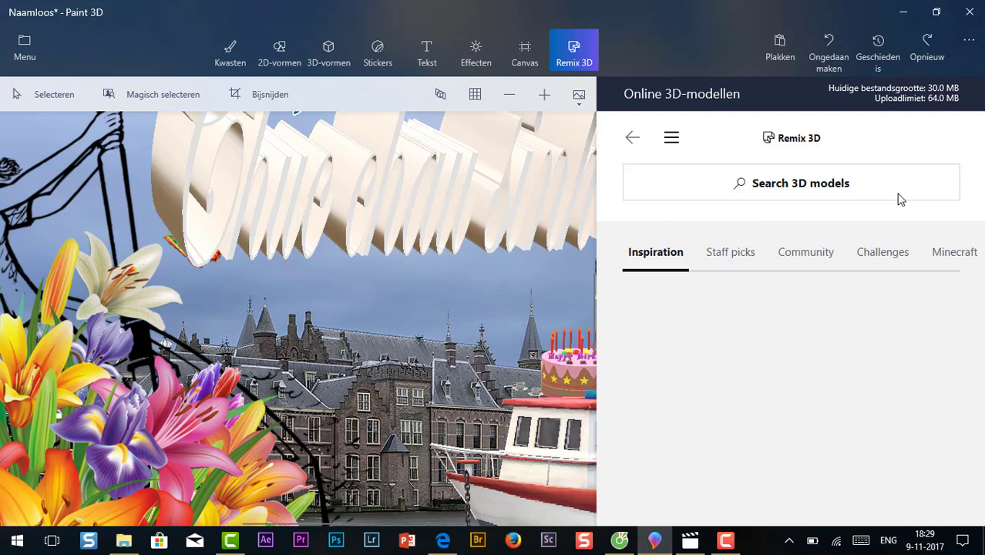
left_click(751, 185)
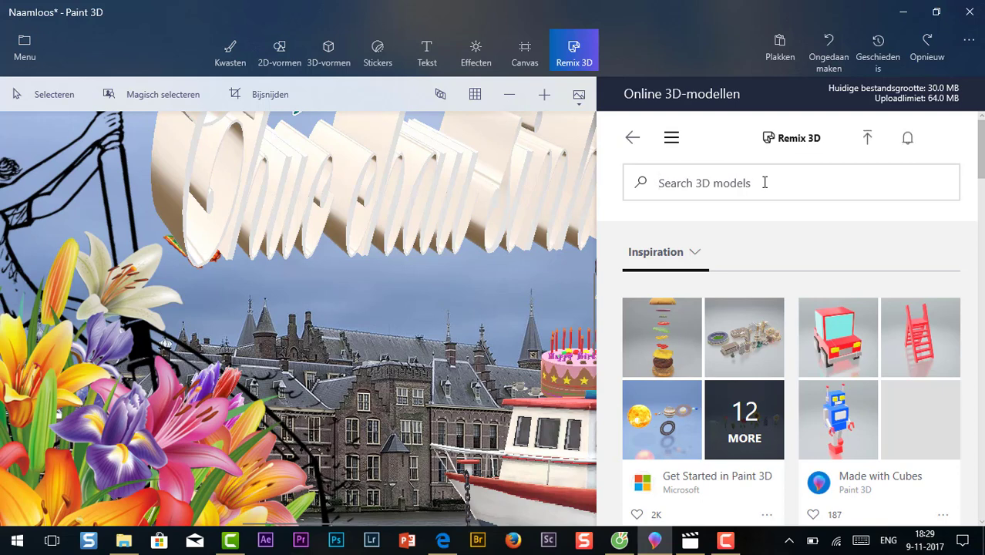
type("bied")
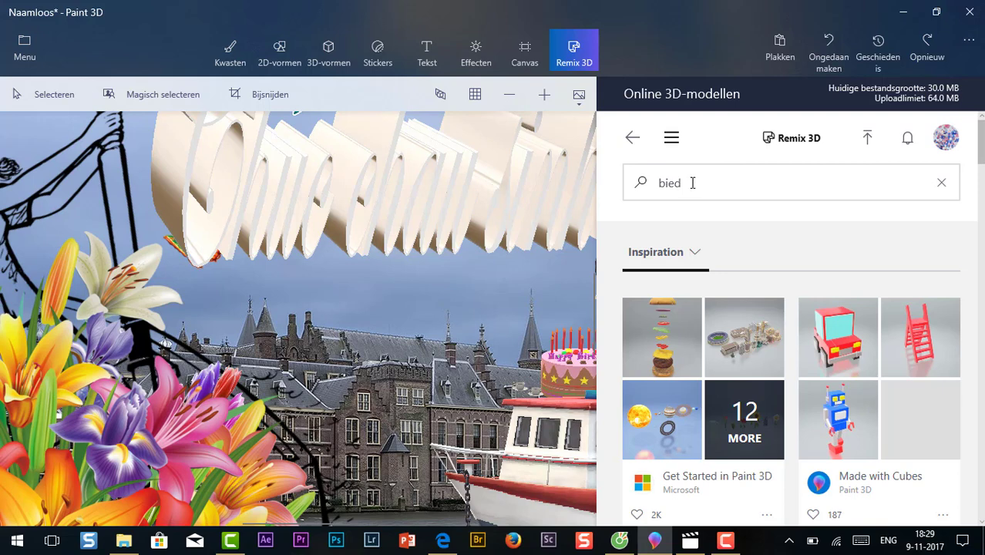
left_click_drag(693, 182, 671, 185)
type("r")
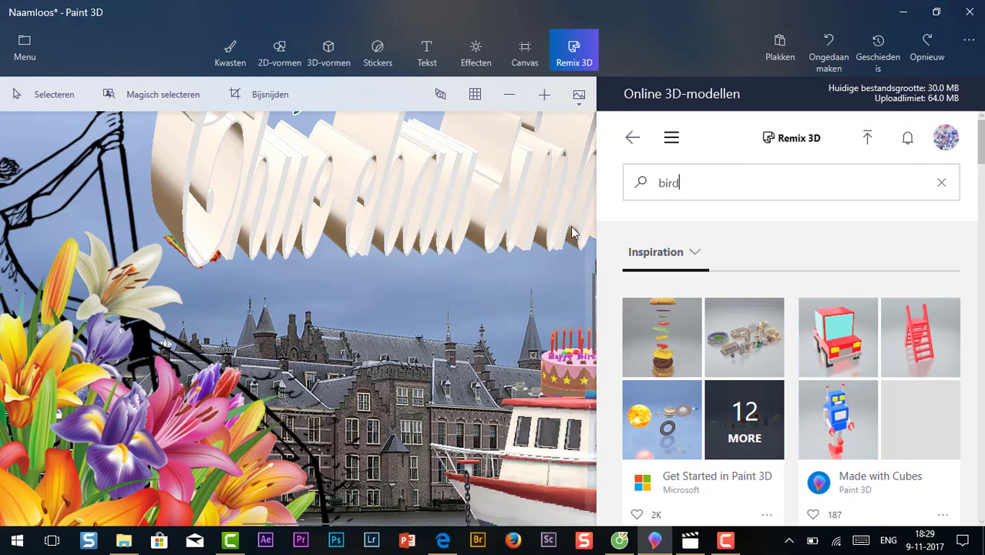
left_click(641, 185)
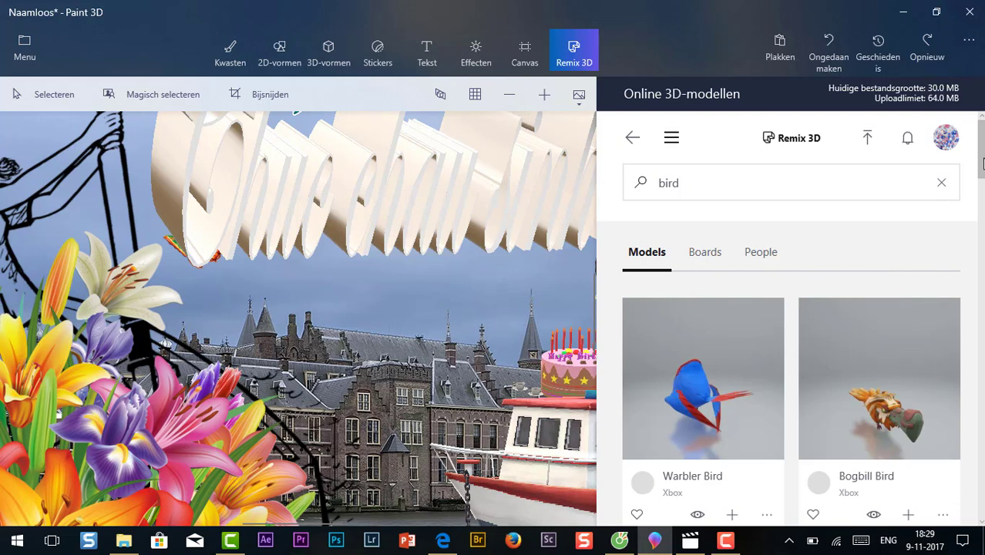
left_click_drag(983, 162, 981, 347)
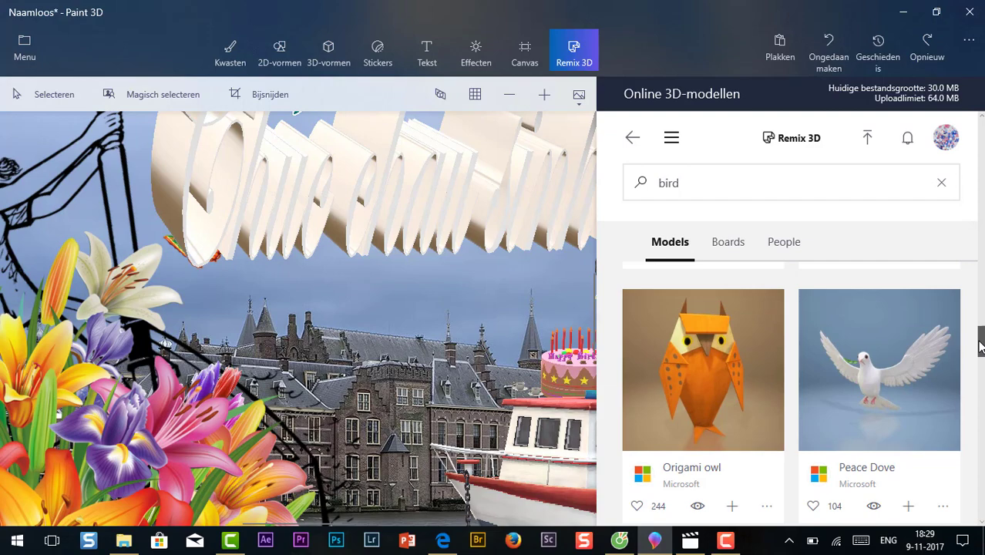
left_click(913, 373)
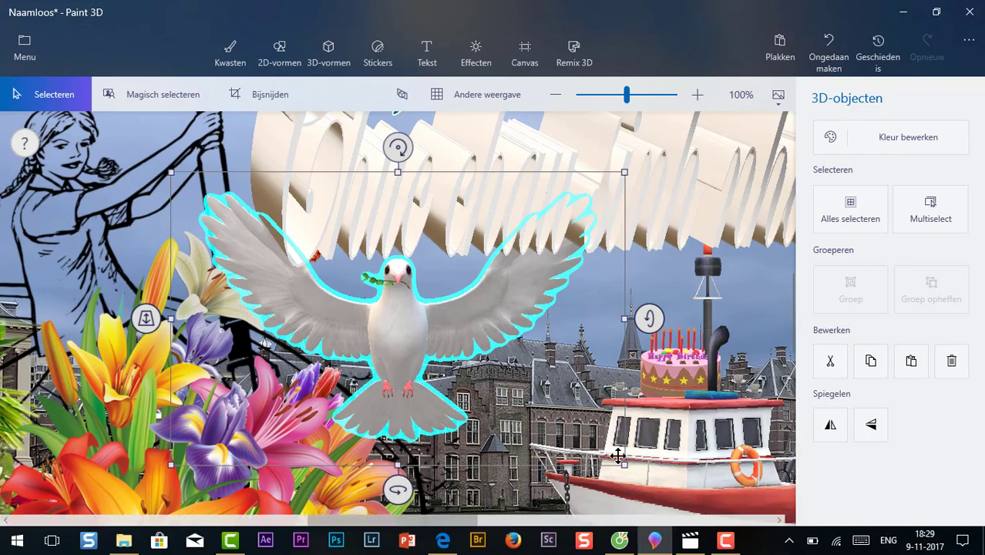
Step: Shrink the dove to a small bird and move it into the sky above the girl's braids, near the picture's corner
left_click_drag(625, 463, 384, 273)
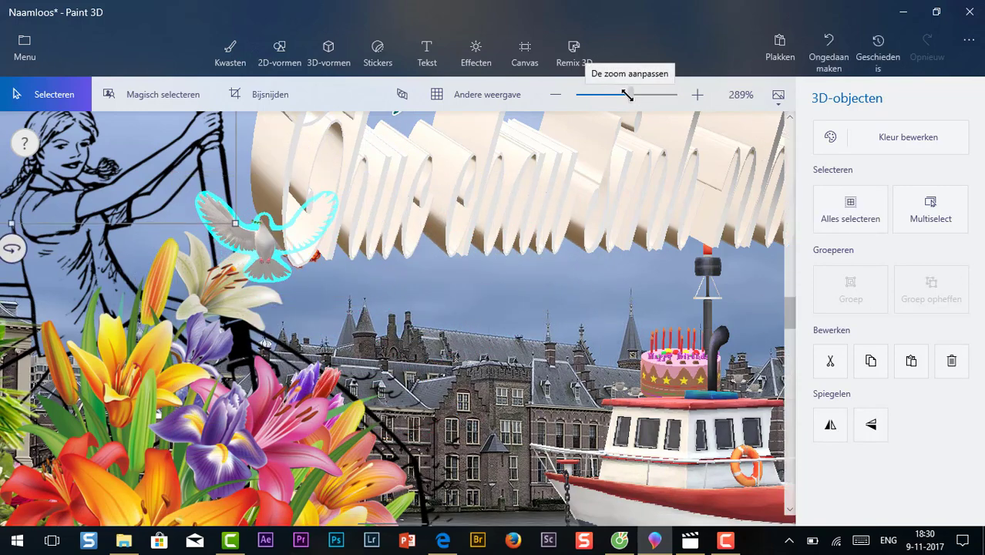
scroll(627, 94, "up", 3)
left_click_drag(617, 94, 600, 100)
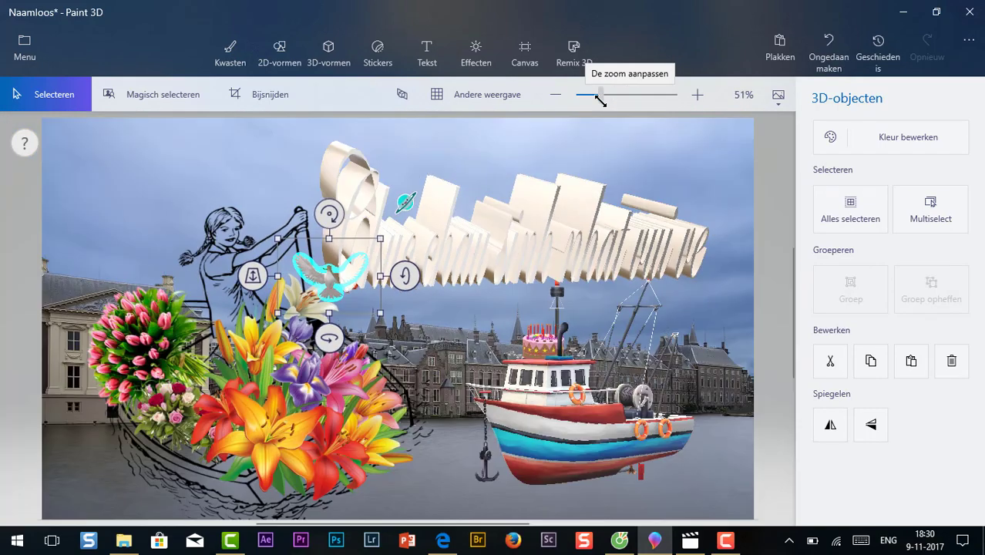
left_click_drag(339, 281, 92, 169)
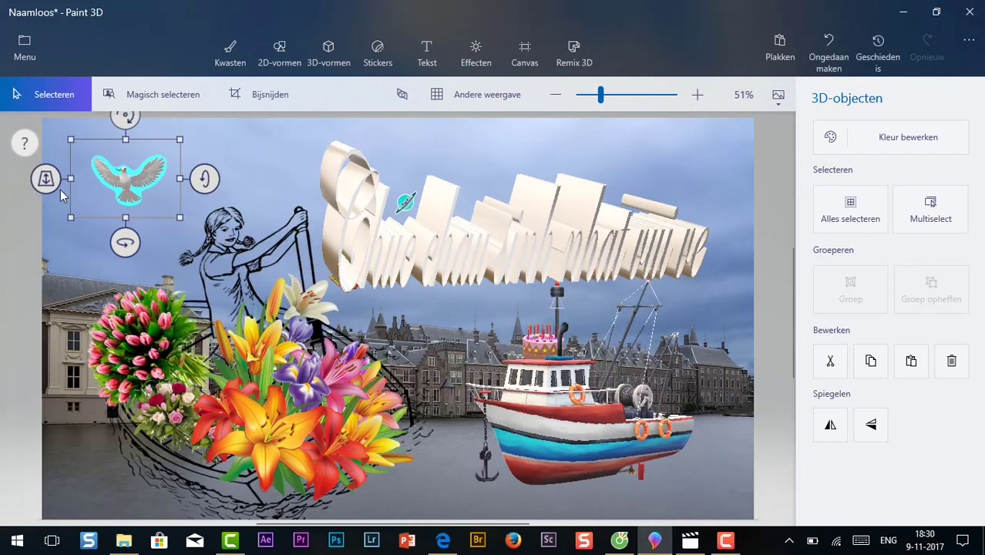
Step: Turn the dove so it flies toward the 3D text, fine-tune its tilt and depth, and deselect it
left_click_drag(125, 243, 166, 257)
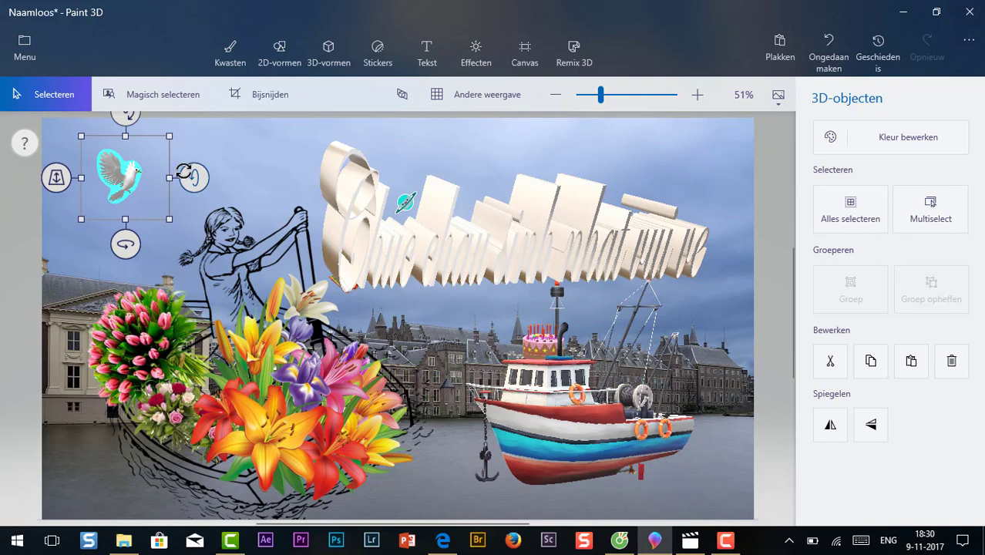
mouse_move(194, 177)
left_mouse_down()
mouse_move(194, 187)
mouse_move(198, 176)
mouse_move(206, 182)
left_mouse_up()
left_click_drag(136, 241, 131, 242)
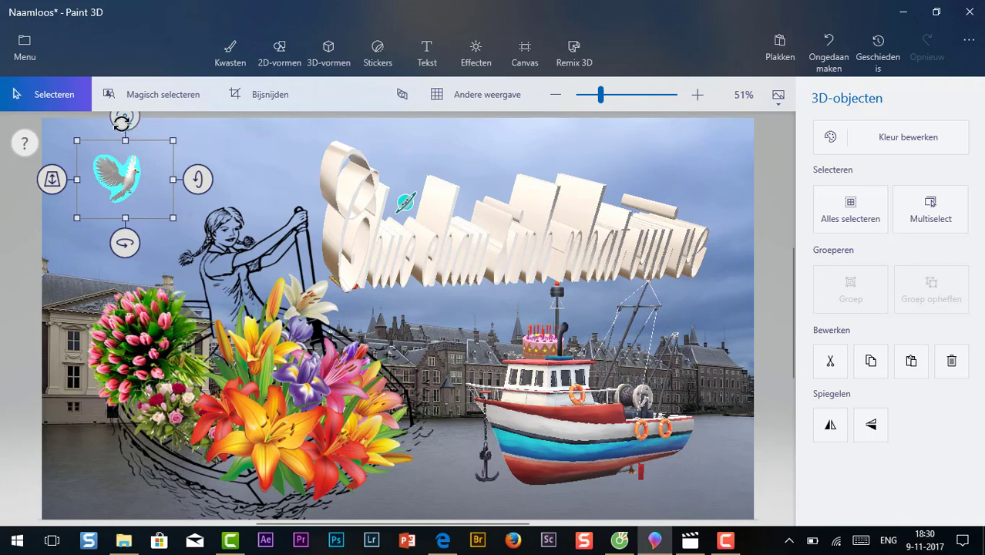
mouse_move(125, 120)
left_mouse_down()
mouse_move(136, 121)
mouse_move(125, 122)
left_mouse_up()
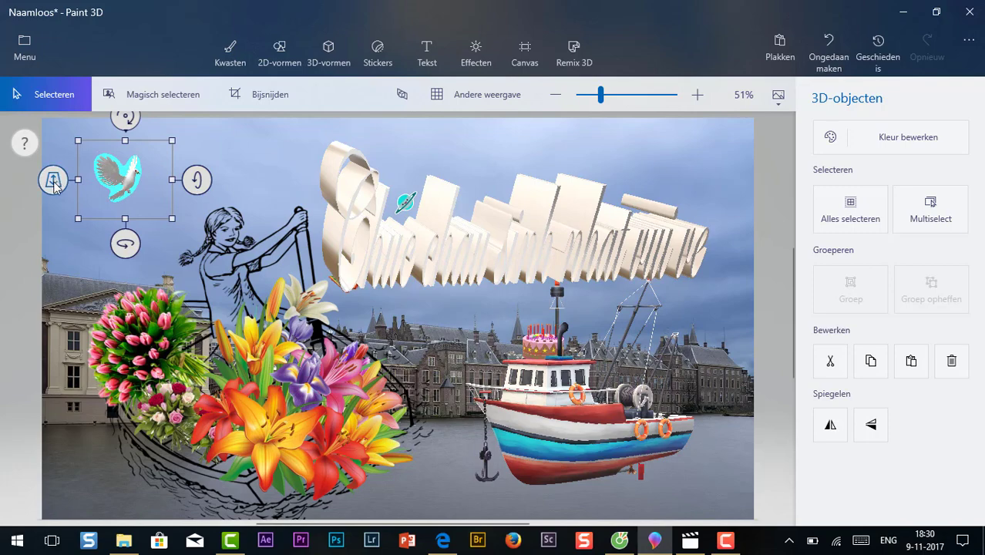
left_click_drag(54, 184, 70, 194)
left_click_drag(194, 178, 198, 176)
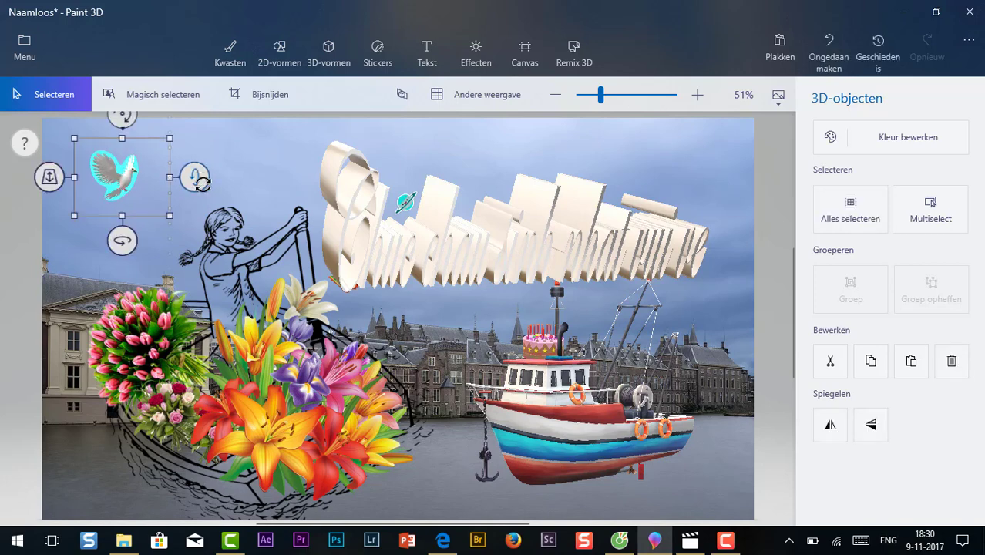
left_click(254, 169)
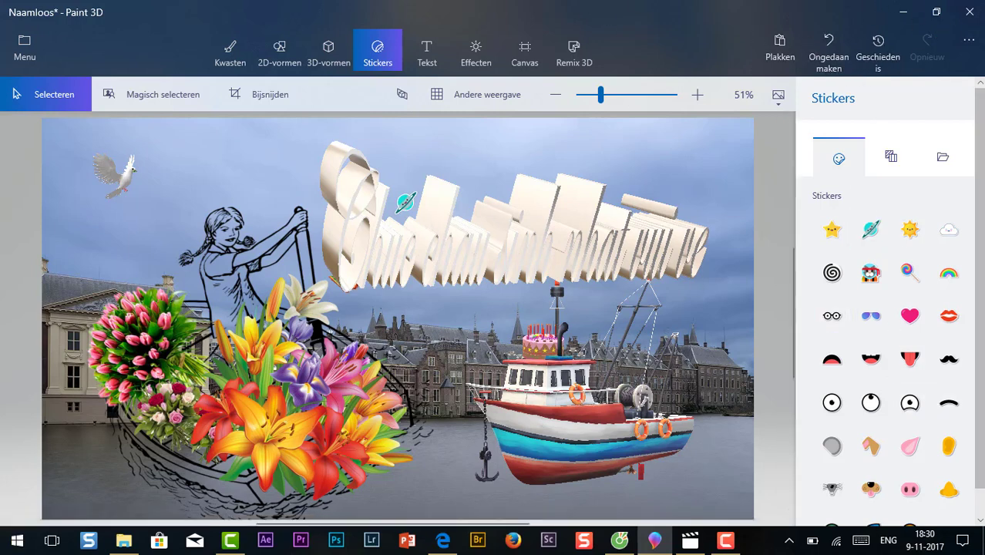
Step: Export the finished picture as a 2D JPEG named "hd" in the Afbeeldingen folder
left_click(28, 46)
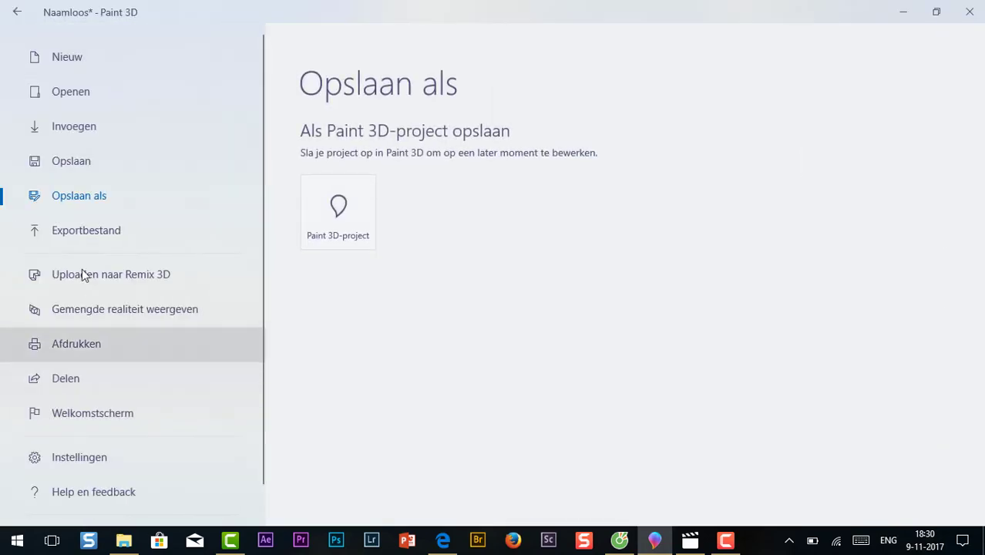
left_click(86, 233)
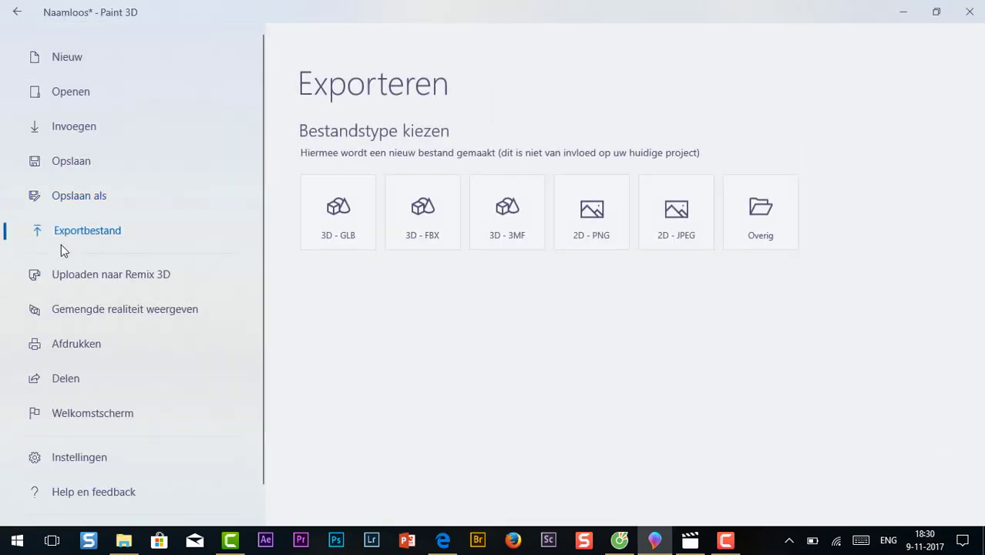
left_click(684, 216)
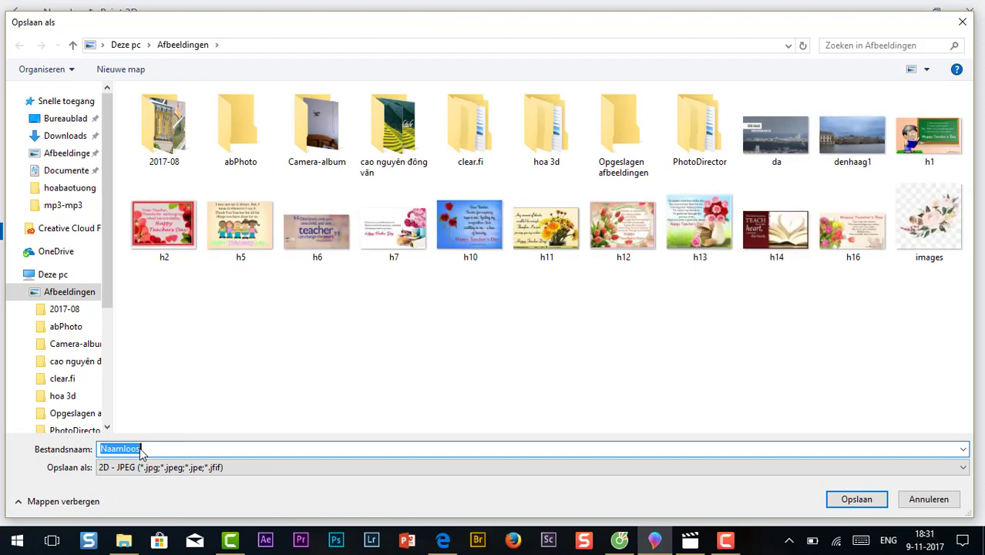
type("h")
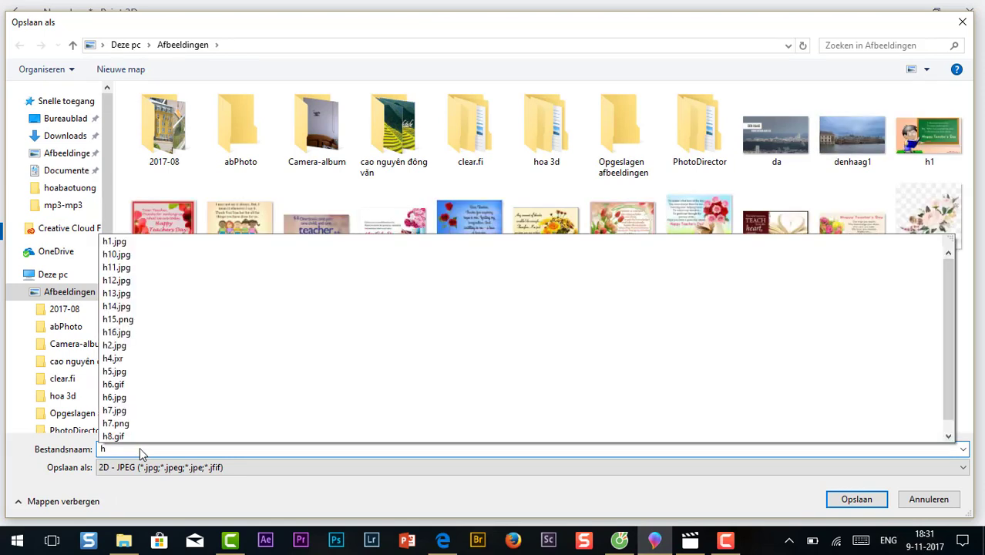
type("d")
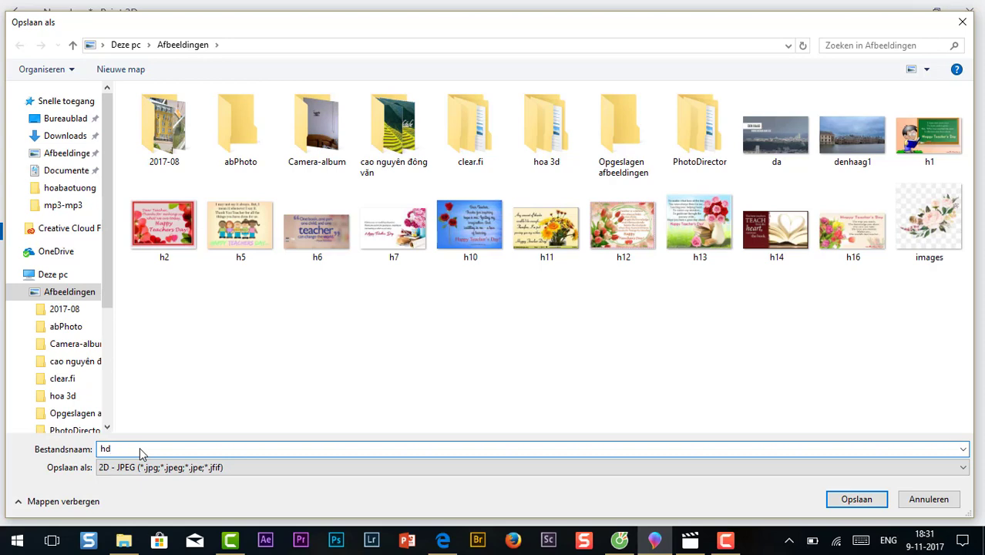
left_click(862, 498)
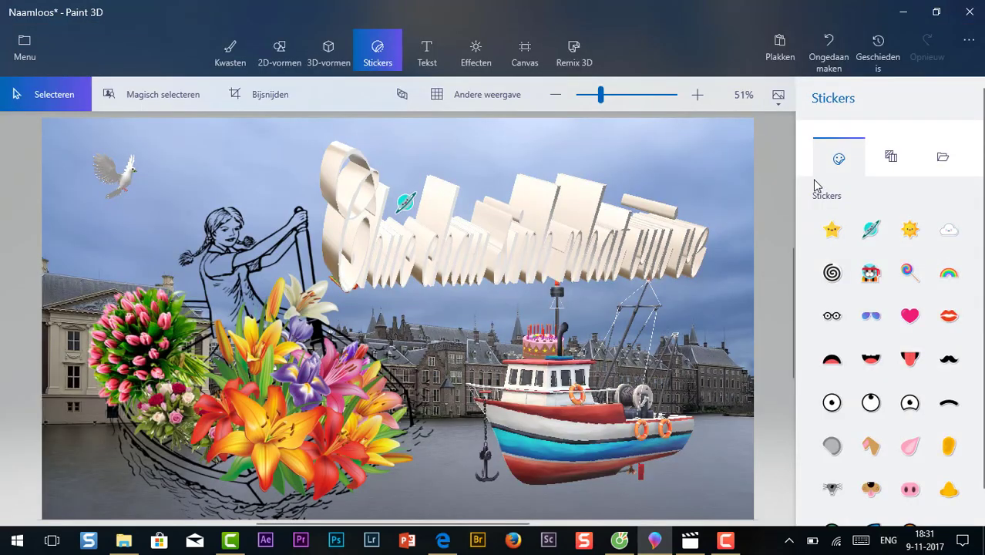
Step: Switch to File Explorer and open the recent file "hd" in the photo viewer to check the exported picture
left_click(123, 543)
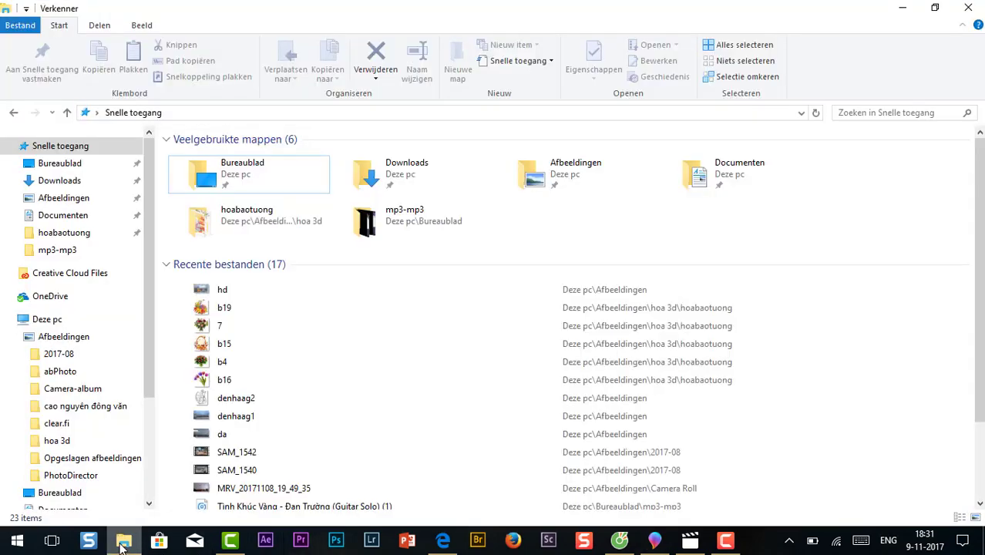
left_click(237, 297)
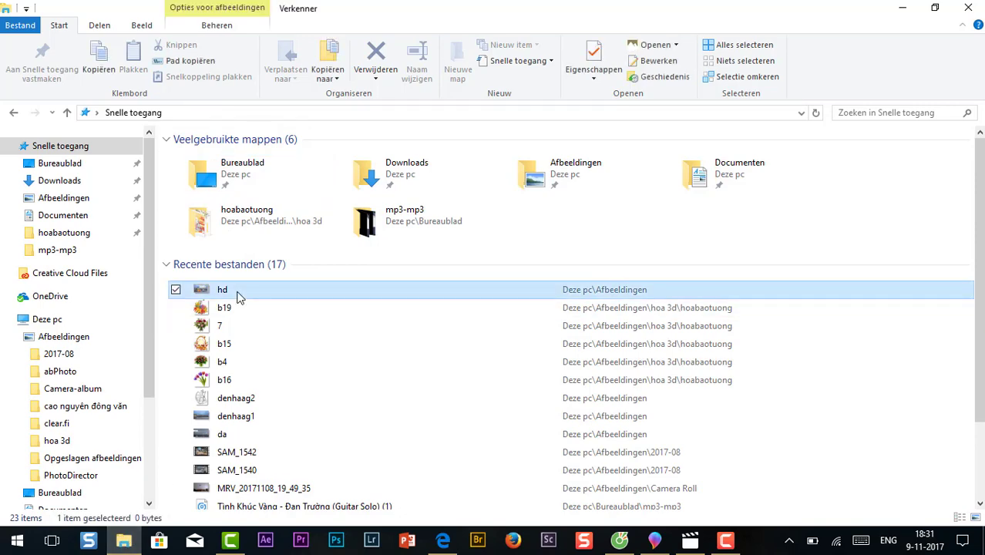
double_click(238, 297)
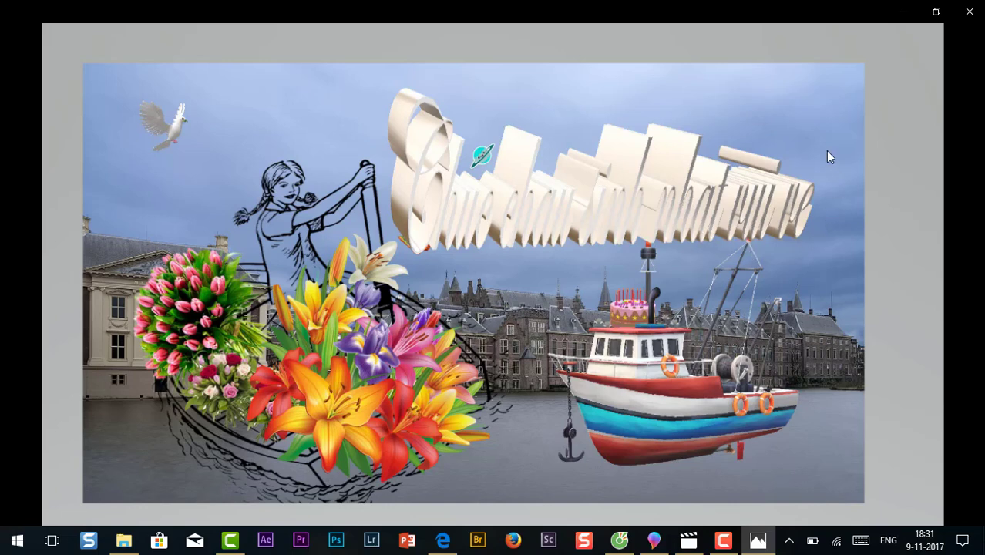
mouse_move(617, 179)
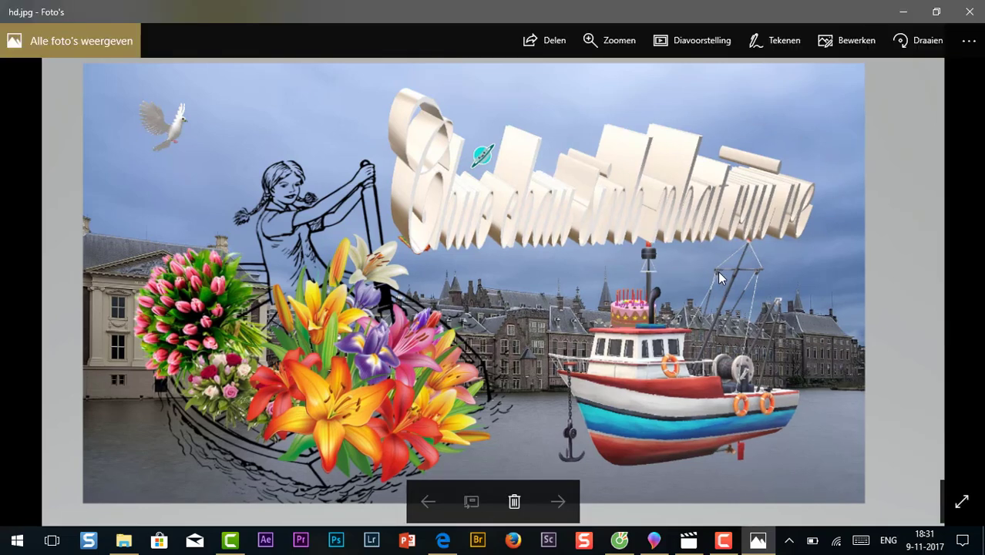